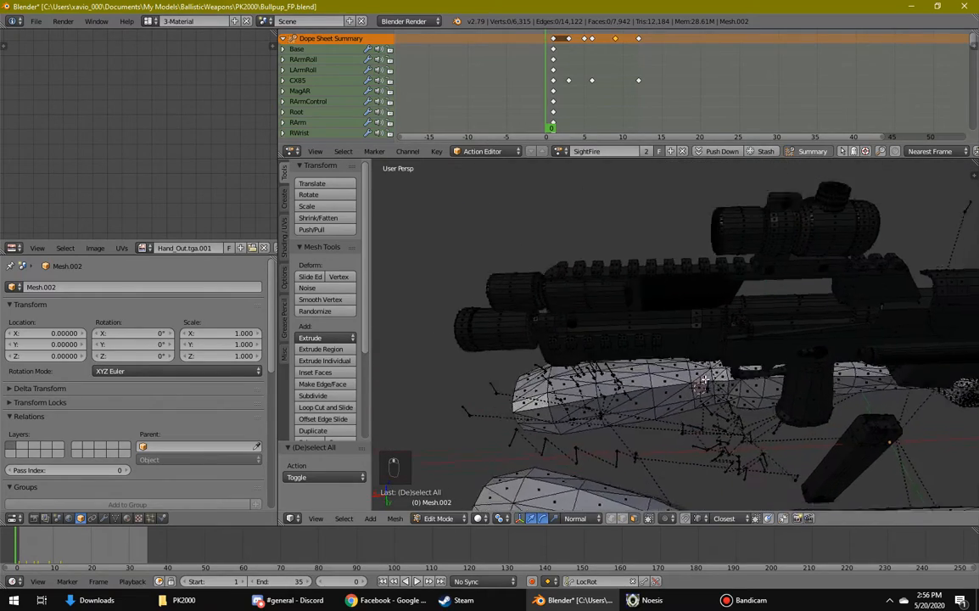
# Step: Turn on the face normals display for the mesh and inspect the front of the rifle
pyautogui.click(973, 174)
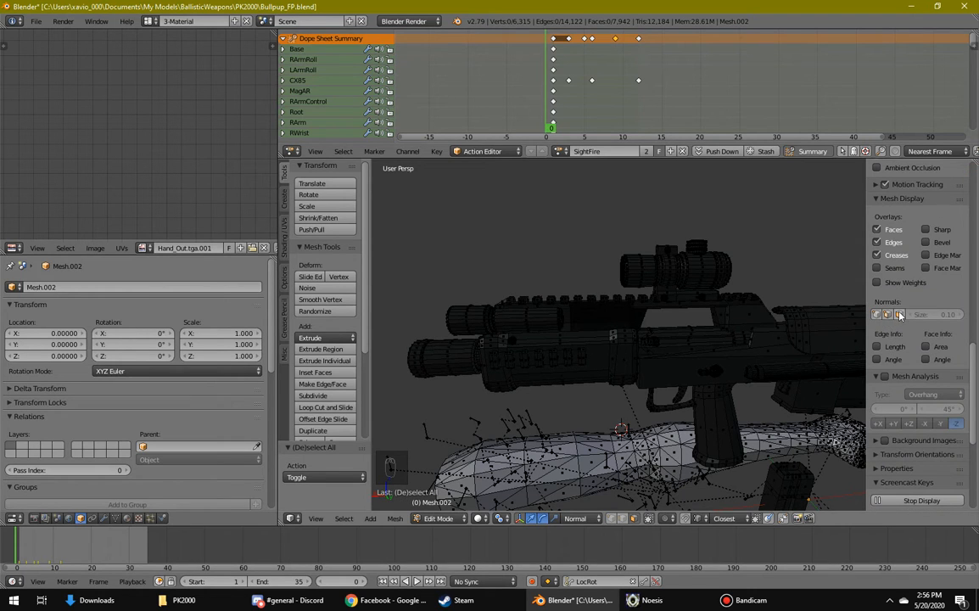
pyautogui.click(899, 314)
pyautogui.scroll(5, 851, 366)
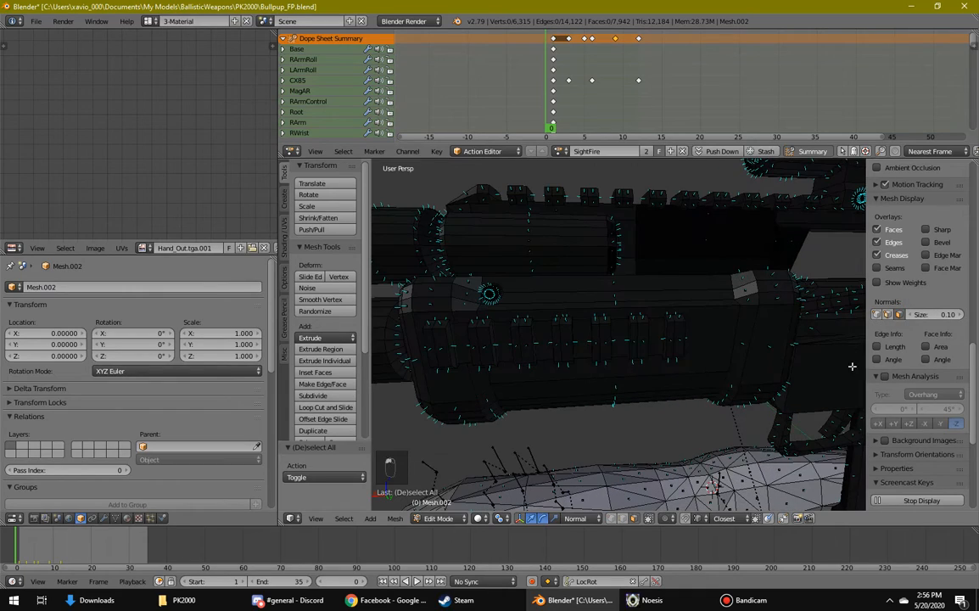
pyautogui.moveTo(652, 321); pyautogui.dragTo(684, 349, button='middle')
pyautogui.moveTo(728, 307); pyautogui.dragTo(657, 285, button='middle')
# Step: Select the inverted faces on both sides of the end rim of the tube below the top rail and flip their normals
pyautogui.rightClick(675, 204)
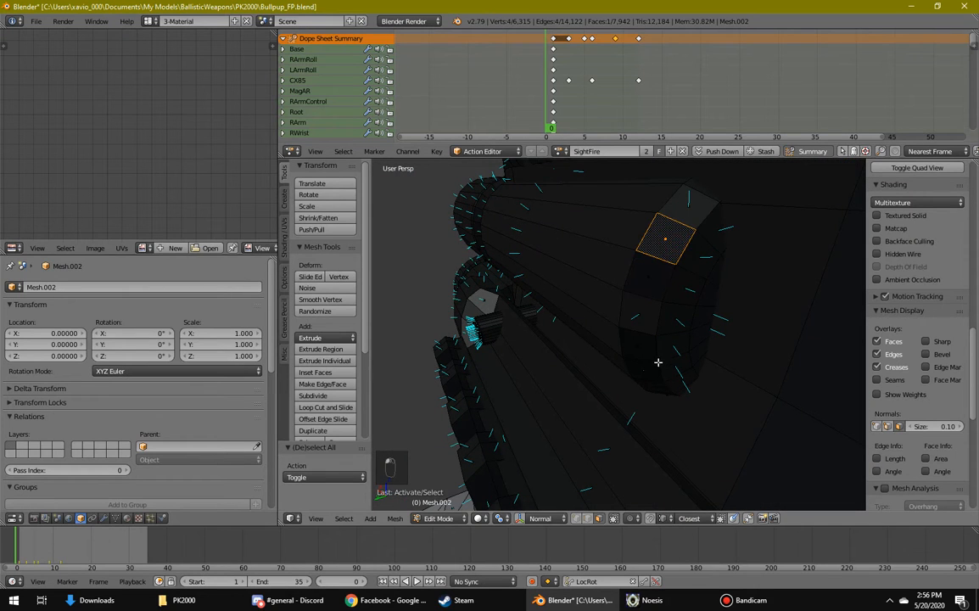
pyautogui.moveTo(639, 400); pyautogui.dragTo(697, 353, button='middle')
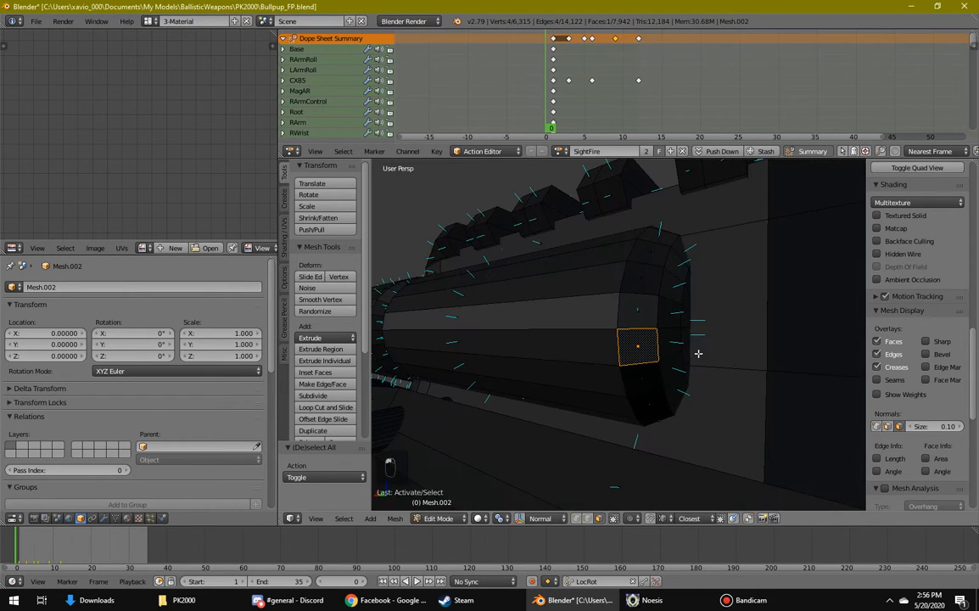
pyautogui.hotkey('ctrl', 'l')
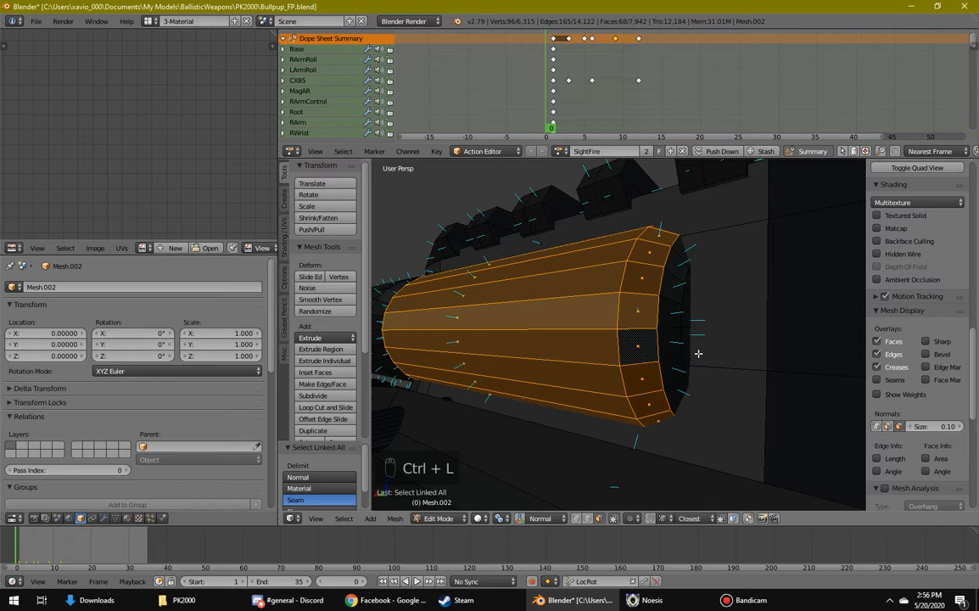
pyautogui.rightClick(642, 352)
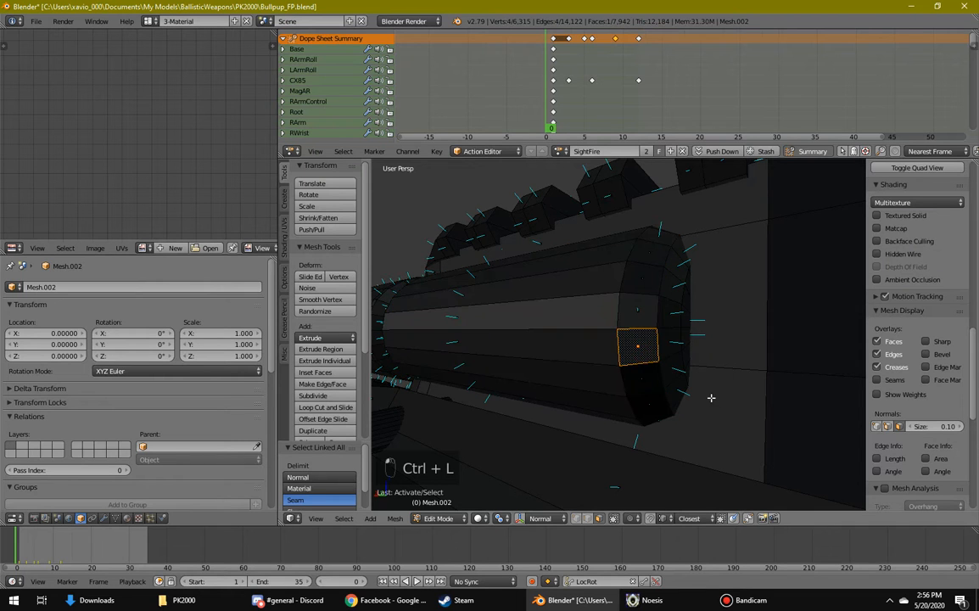
pyautogui.moveTo(711, 397); pyautogui.dragTo(651, 404, button='middle')
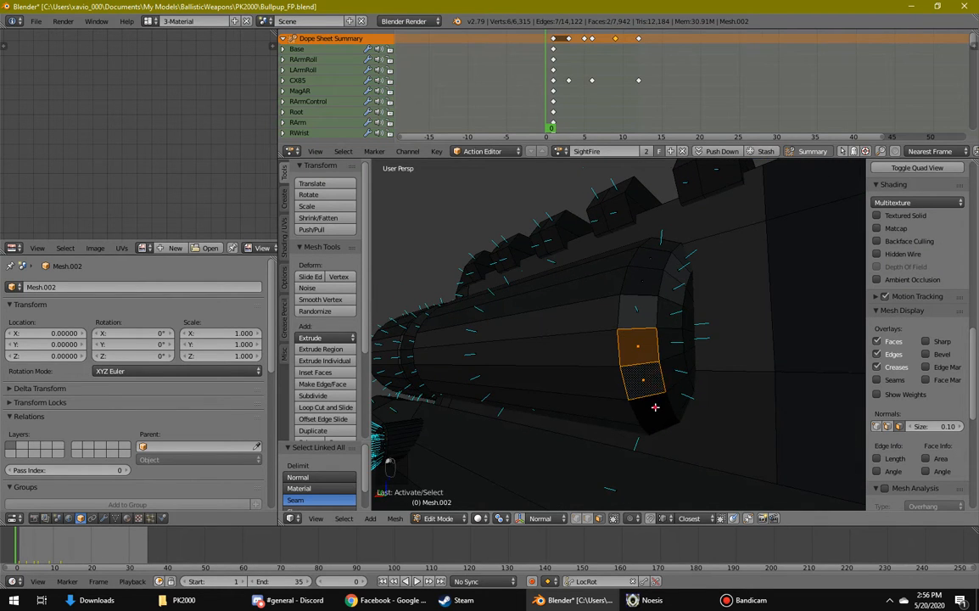
pyautogui.keyDown('shift'); pyautogui.rightClick(662, 430); pyautogui.keyUp('shift')
pyautogui.keyDown('shift'); pyautogui.rightClick(661, 430); pyautogui.keyUp('shift')
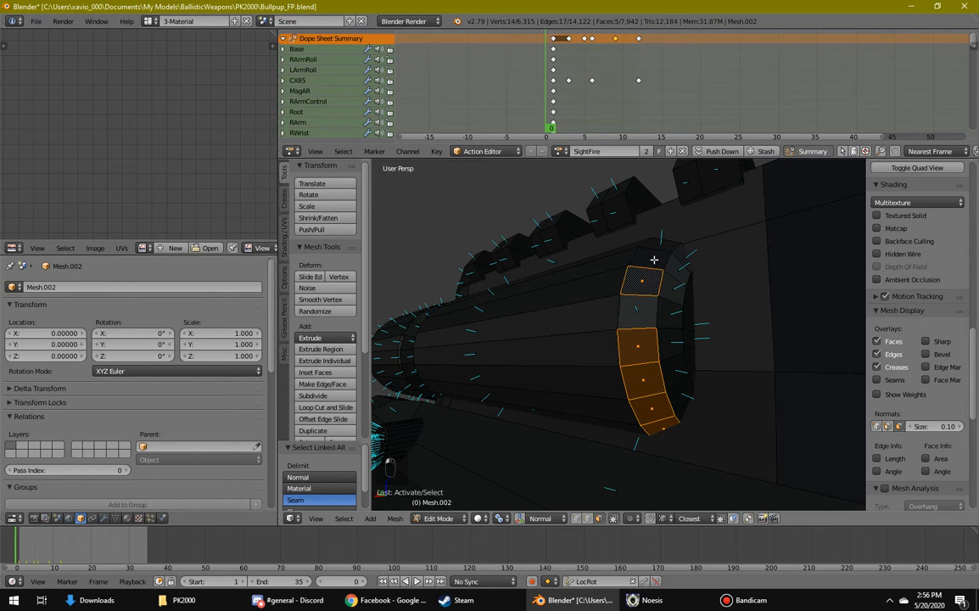
pyautogui.moveTo(704, 386)
pyautogui.mouseDown(button='middle')
pyautogui.moveTo(622, 396)
pyautogui.moveTo(550, 384)
pyautogui.moveTo(699, 386)
pyautogui.moveTo(545, 244)
pyautogui.moveTo(559, 352)
pyautogui.moveTo(633, 312)
pyautogui.moveTo(623, 376)
pyautogui.moveTo(645, 404)
pyautogui.moveTo(691, 419)
pyautogui.moveTo(677, 431)
pyautogui.moveTo(641, 404)
pyautogui.mouseUp(button='middle')
pyautogui.keyDown('shift'); pyautogui.rightClick(620, 384); pyautogui.keyUp('shift')
pyautogui.keyDown('shift'); pyautogui.rightClick(615, 409); pyautogui.keyUp('shift')
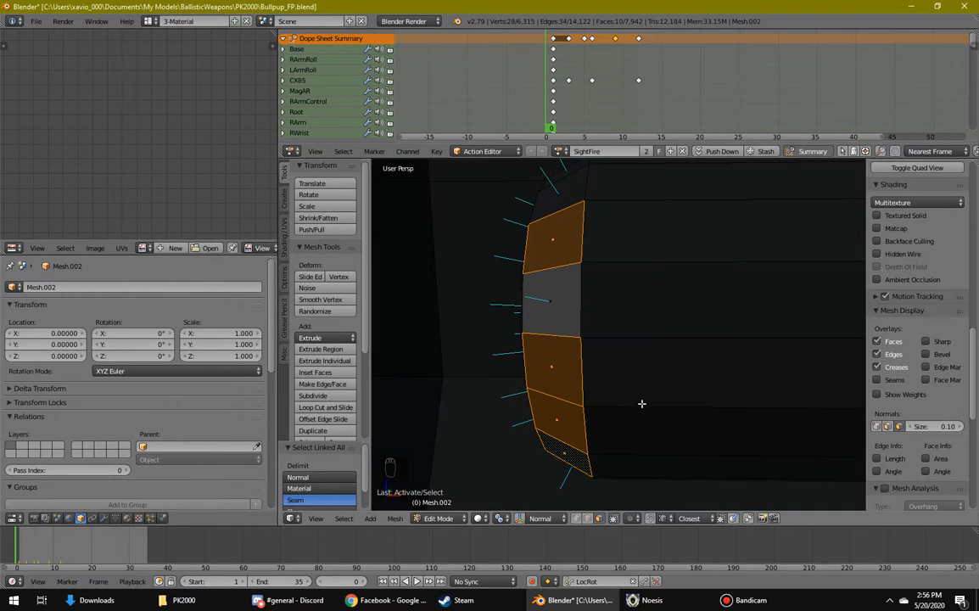
pyautogui.press('w')
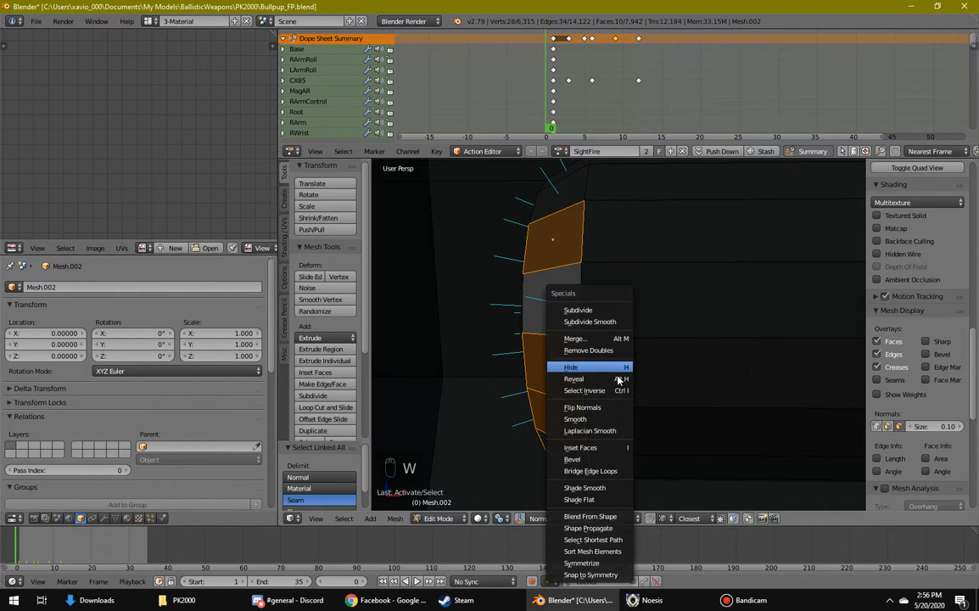
pyautogui.click(594, 407)
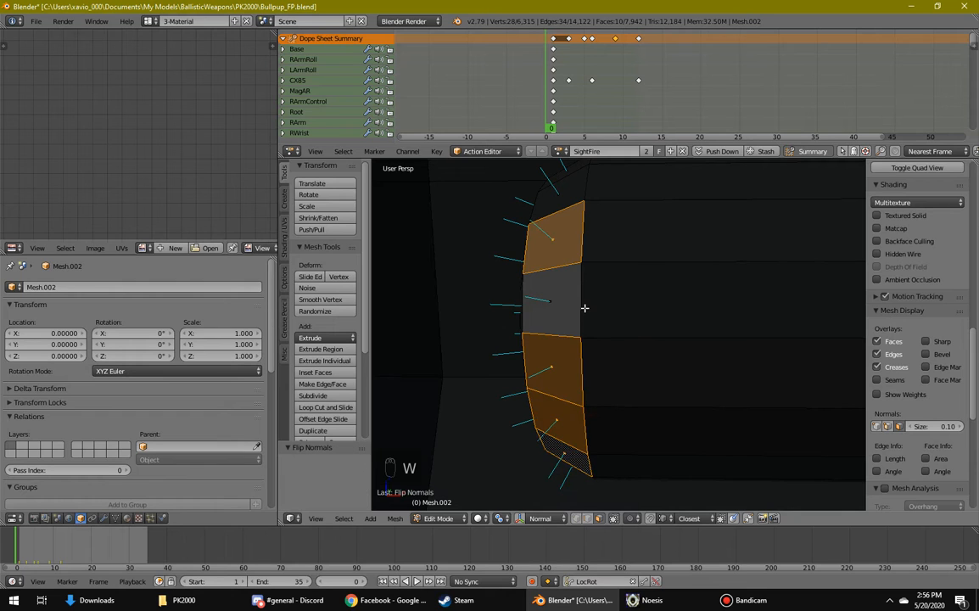
# Step: Select the body panel behind the tube's end with all its linked geometry and hide it
pyautogui.moveTo(584, 308); pyautogui.dragTo(648, 212, button='middle')
pyautogui.rightClick(647, 212)
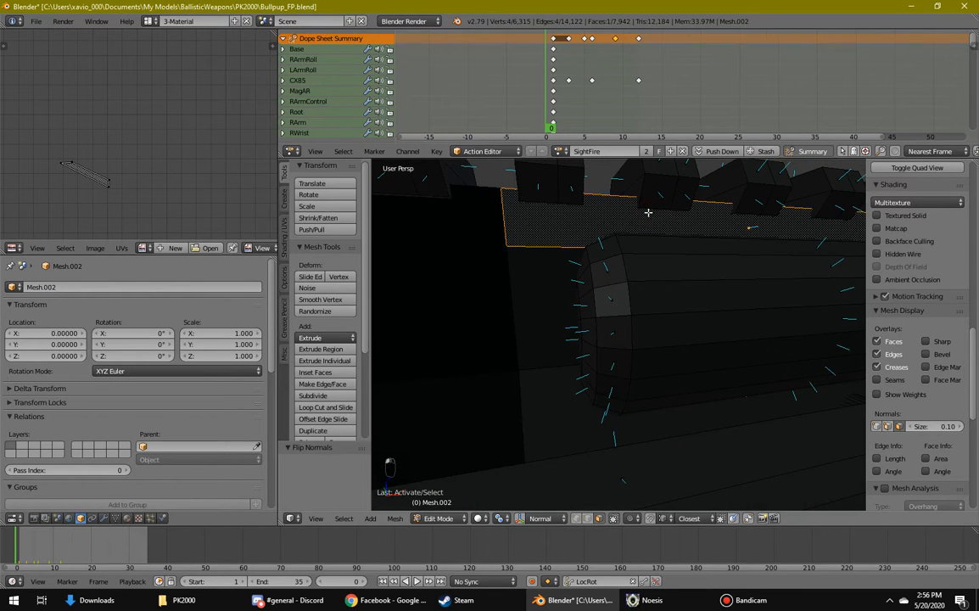
pyautogui.hotkey('ctrl', 'l')
pyautogui.press('h')
# Step: Select the remaining inverted faces around the tube's end rim and flip their normals
pyautogui.rightClick(634, 254)
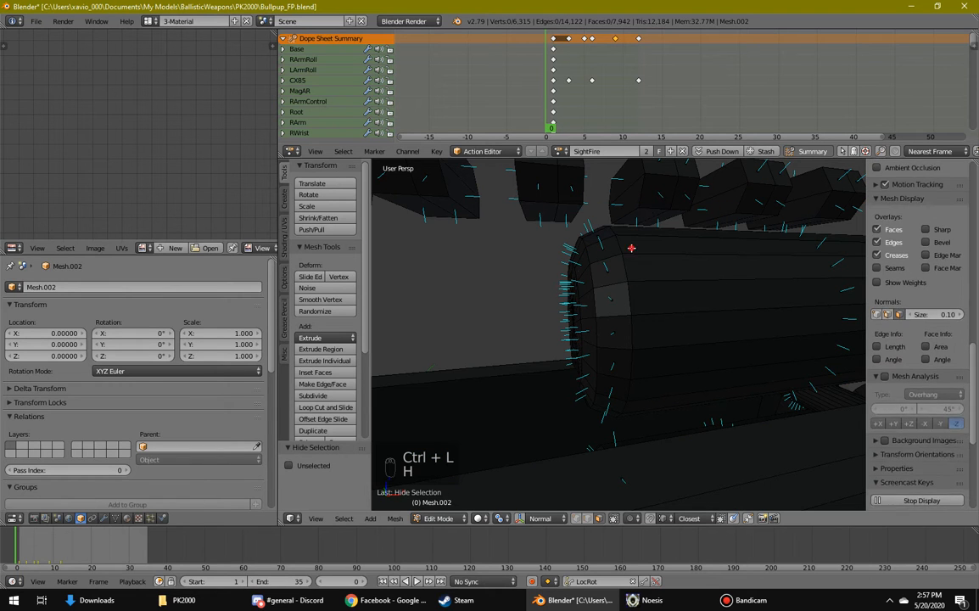
pyautogui.moveTo(612, 259); pyautogui.dragTo(615, 306, button='middle')
pyautogui.rightClick(606, 264)
pyautogui.moveTo(606, 264); pyautogui.dragTo(559, 358, button='middle')
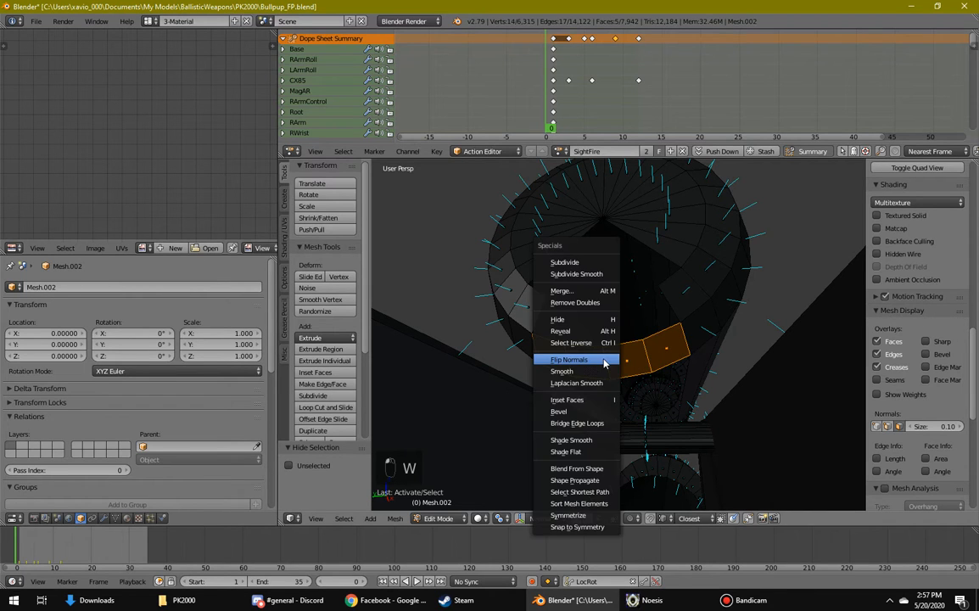
pyautogui.click(603, 359)
# Step: Select the long, narrow inverted faces along the sides of the handguard's end opening and flip their normals
pyautogui.moveTo(845, 247); pyautogui.dragTo(403, 377, button='middle')
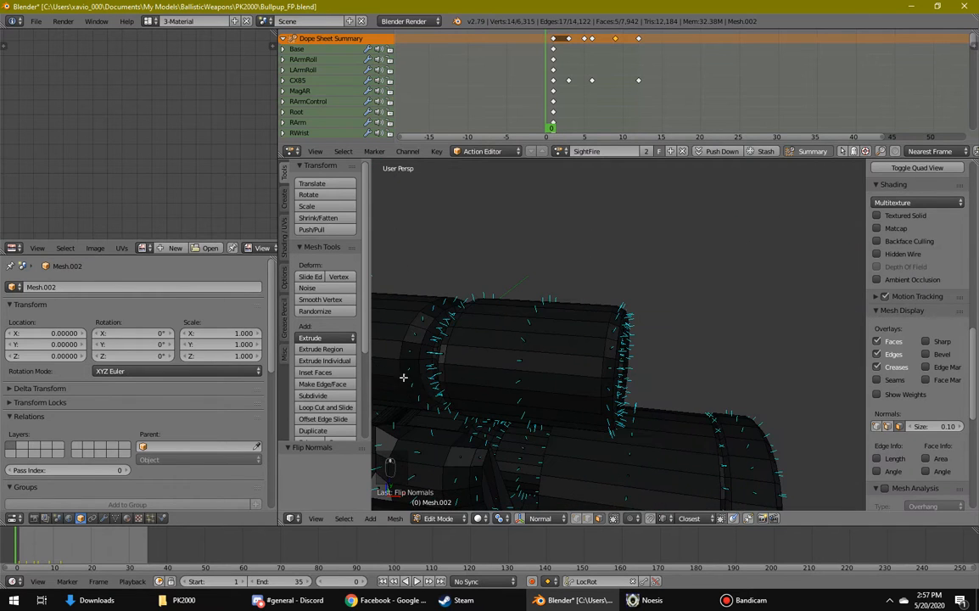
pyautogui.moveTo(465, 372); pyautogui.dragTo(498, 293, button='middle')
pyautogui.rightClick(742, 263)
pyautogui.moveTo(740, 266); pyautogui.dragTo(544, 297, button='middle')
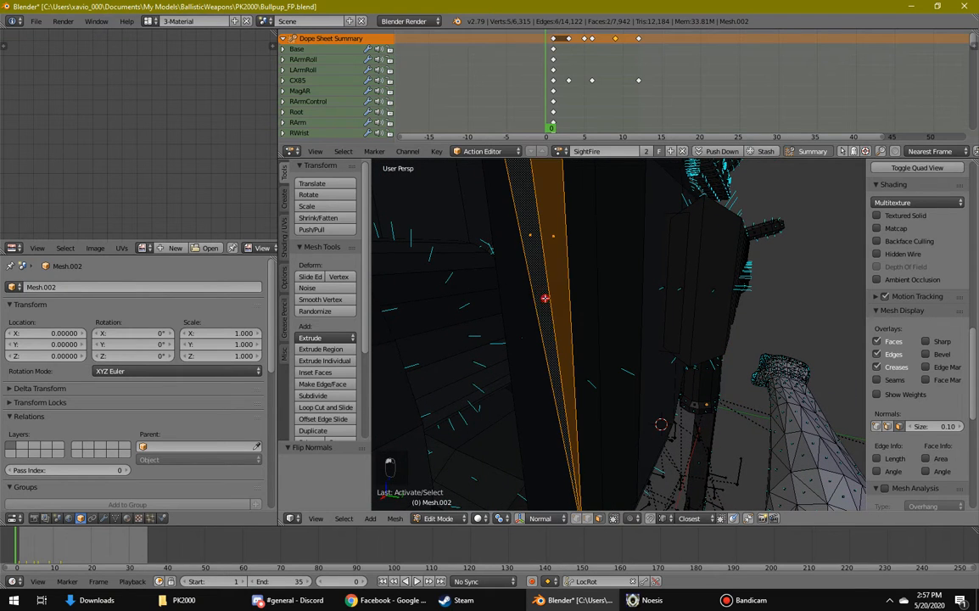
pyautogui.moveTo(540, 359); pyautogui.dragTo(540, 305, button='middle')
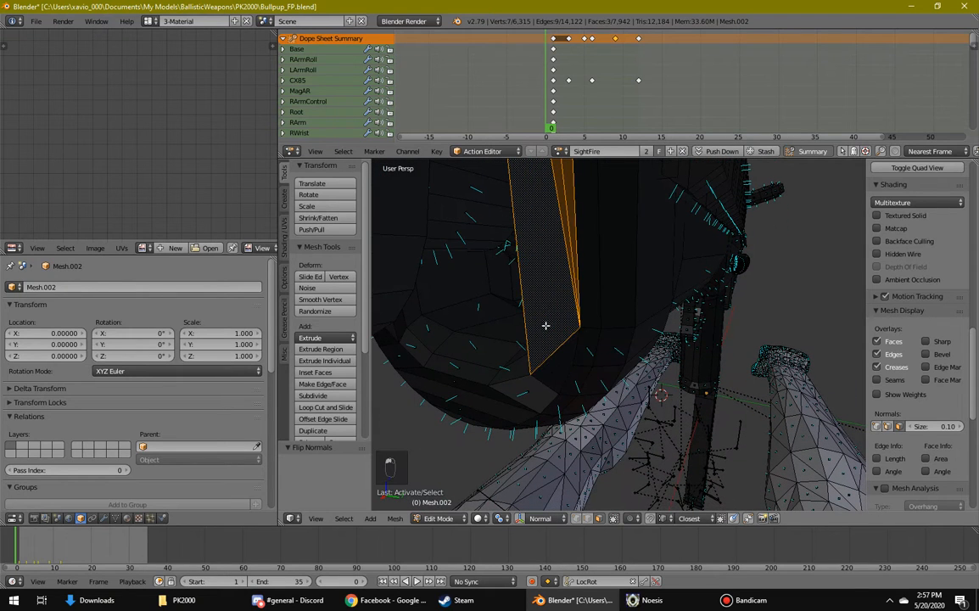
pyautogui.keyDown('shift'); pyautogui.rightClick(553, 363); pyautogui.keyUp('shift')
pyautogui.moveTo(540, 251); pyautogui.dragTo(609, 306, button='middle')
pyautogui.keyDown('shift'); pyautogui.rightClick(605, 307); pyautogui.keyUp('shift')
pyautogui.keyDown('shift'); pyautogui.rightClick(600, 310); pyautogui.keyUp('shift')
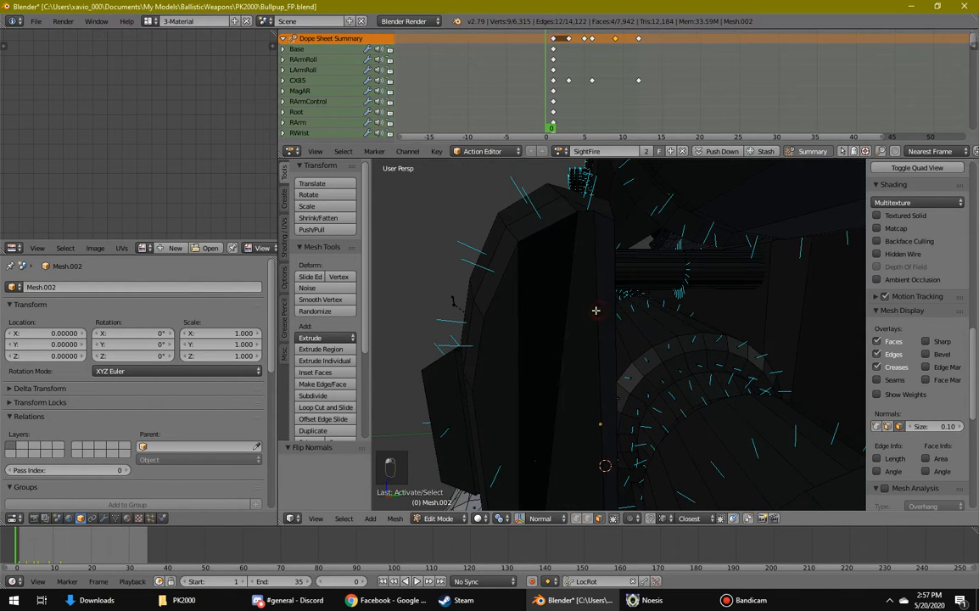
pyautogui.keyDown('shift'); pyautogui.rightClick(592, 311); pyautogui.keyUp('shift')
pyautogui.keyDown('shift'); pyautogui.rightClick(604, 306); pyautogui.keyUp('shift')
pyautogui.keyDown('shift'); pyautogui.rightClick(529, 334); pyautogui.keyUp('shift')
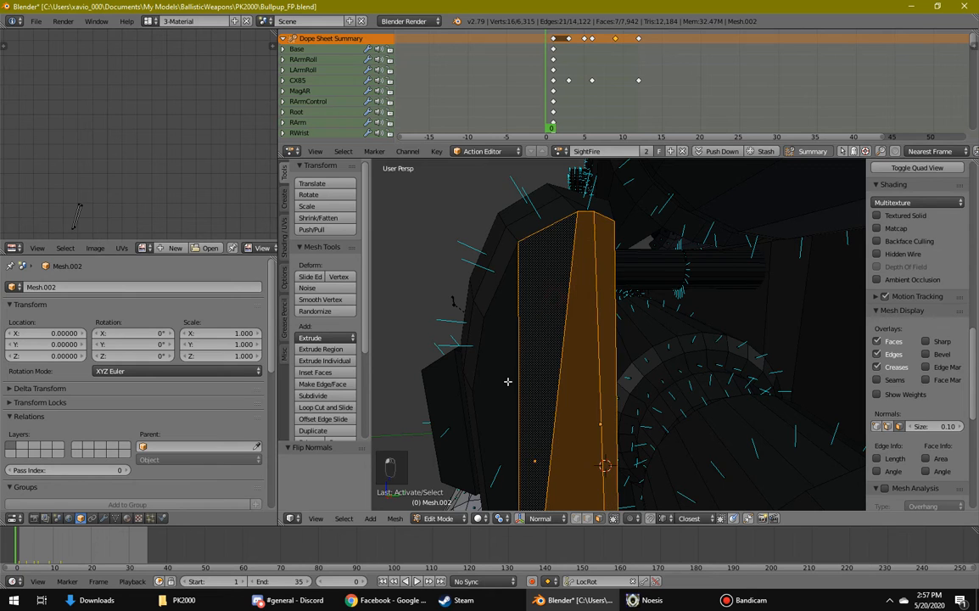
pyautogui.moveTo(507, 382); pyautogui.dragTo(769, 413, button='middle')
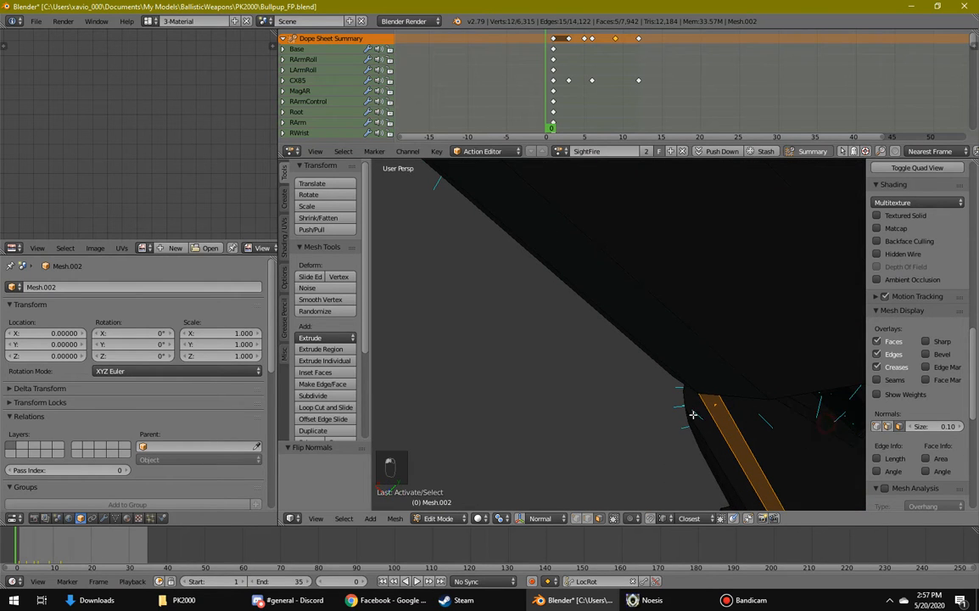
pyautogui.moveTo(693, 414); pyautogui.dragTo(704, 363, button='middle')
pyautogui.press('w')
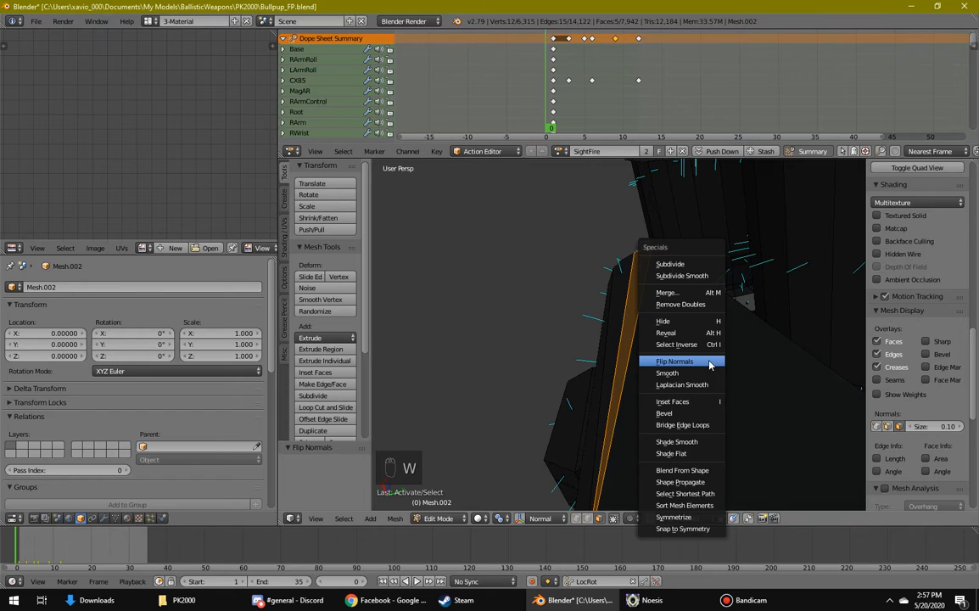
pyautogui.click(709, 364)
# Step: Select the four inverted faces along the lower curved edge of the handguard's end opening and flip their normals
pyautogui.moveTo(645, 227); pyautogui.dragTo(650, 432, button='middle')
pyautogui.scroll(4, 684, 352)
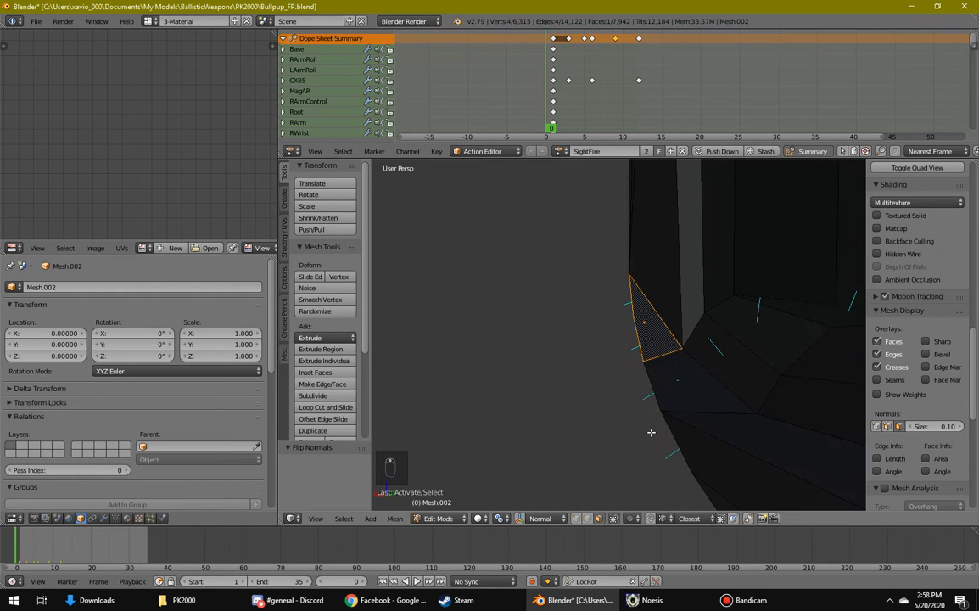
pyautogui.keyDown('shift'); pyautogui.click(685, 398); pyautogui.keyUp('shift')
pyautogui.moveTo(685, 397); pyautogui.dragTo(746, 380, button='middle')
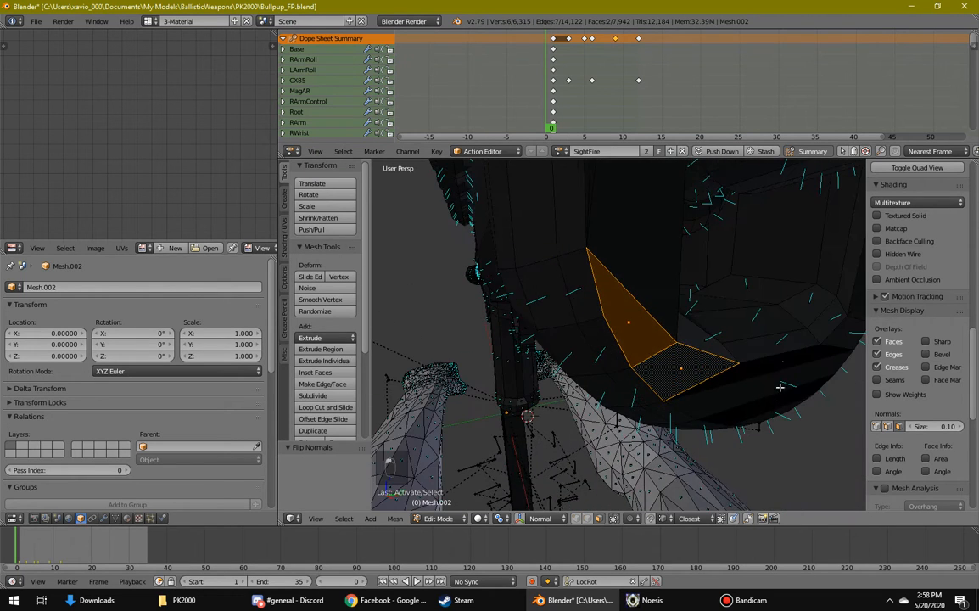
pyautogui.keyDown('shift'); pyautogui.click(758, 370); pyautogui.keyUp('shift')
pyautogui.keyDown('shift'); pyautogui.click(765, 408); pyautogui.keyUp('shift')
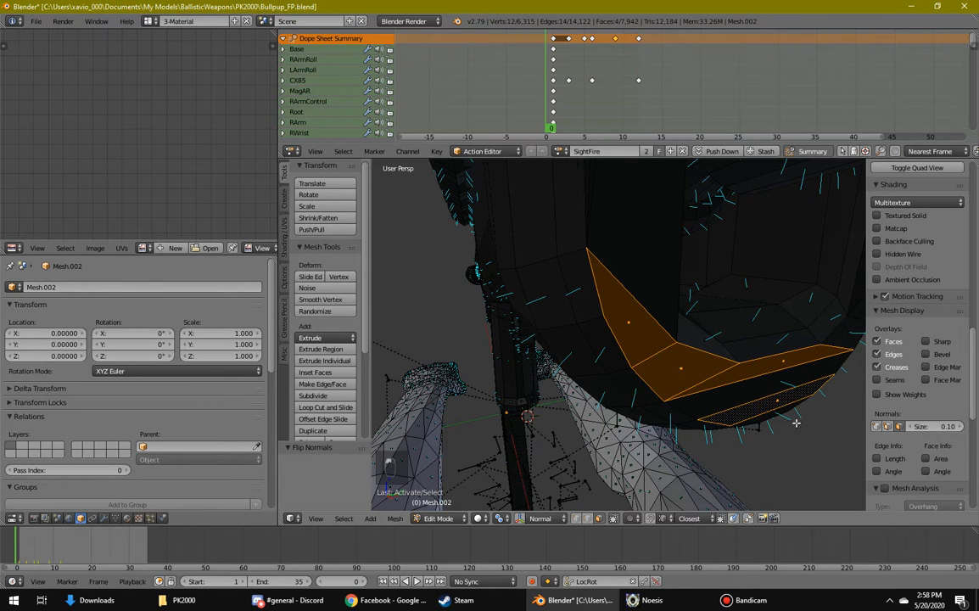
pyautogui.moveTo(795, 423); pyautogui.dragTo(655, 435, button='middle')
pyautogui.moveTo(490, 393); pyautogui.dragTo(520, 383, button='middle')
pyautogui.press('w')
pyautogui.click(513, 299)
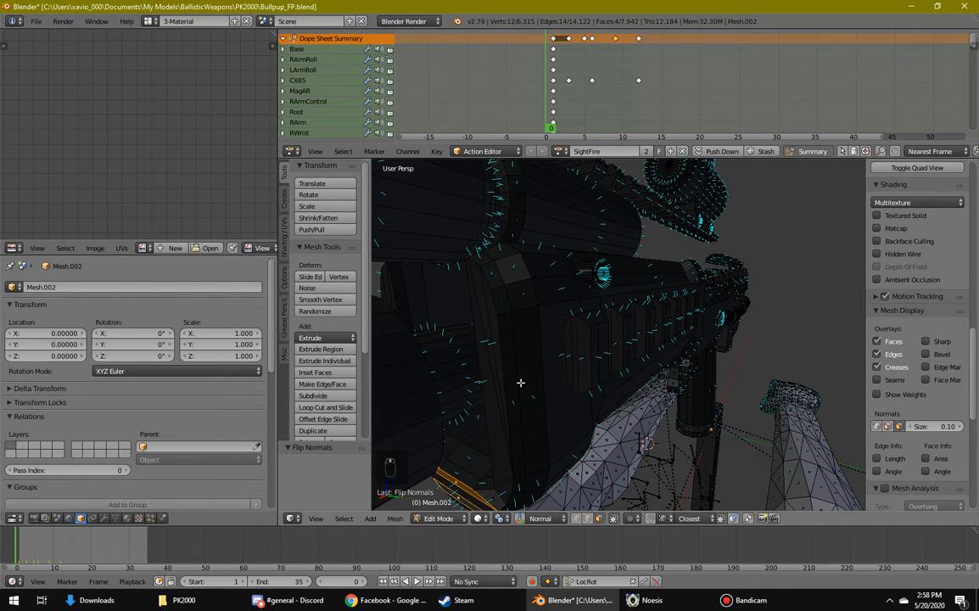
# Step: Select the inverted faces around the rim of the small round pin on the handguard's side and flip their normals
pyautogui.scroll(5, 617, 340)
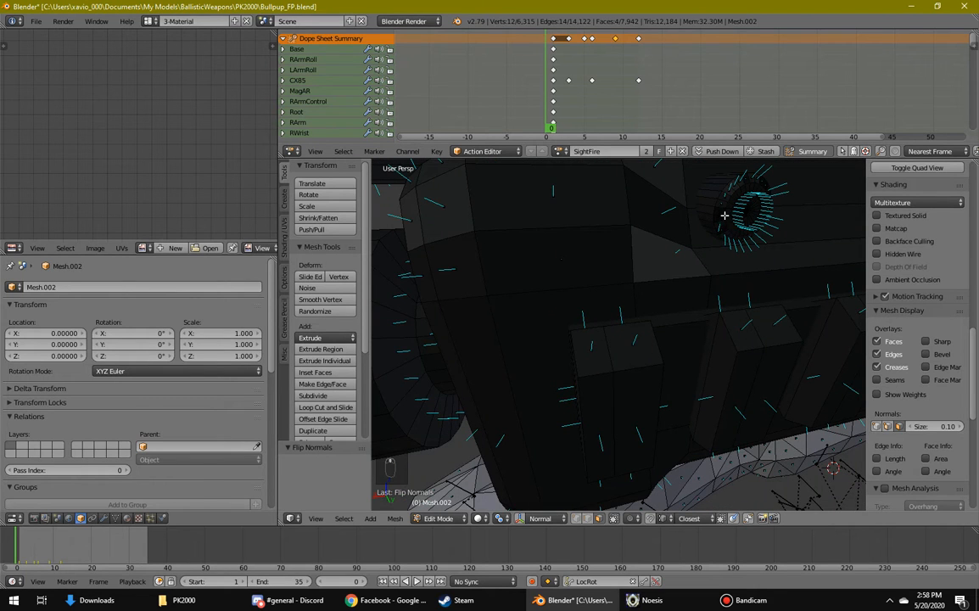
pyautogui.moveTo(722, 227); pyautogui.dragTo(679, 214, button='middle')
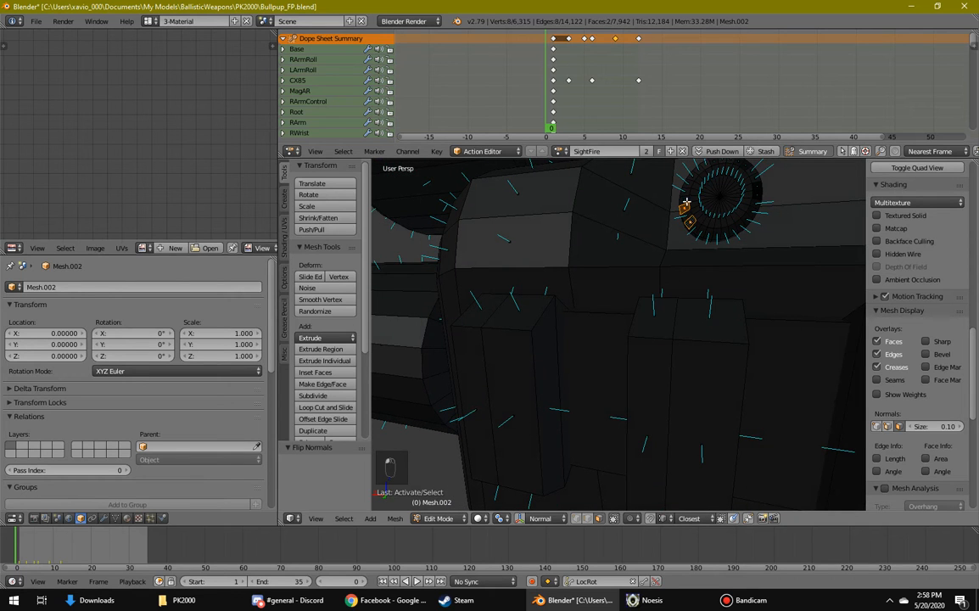
pyautogui.moveTo(745, 225); pyautogui.dragTo(583, 246, button='middle')
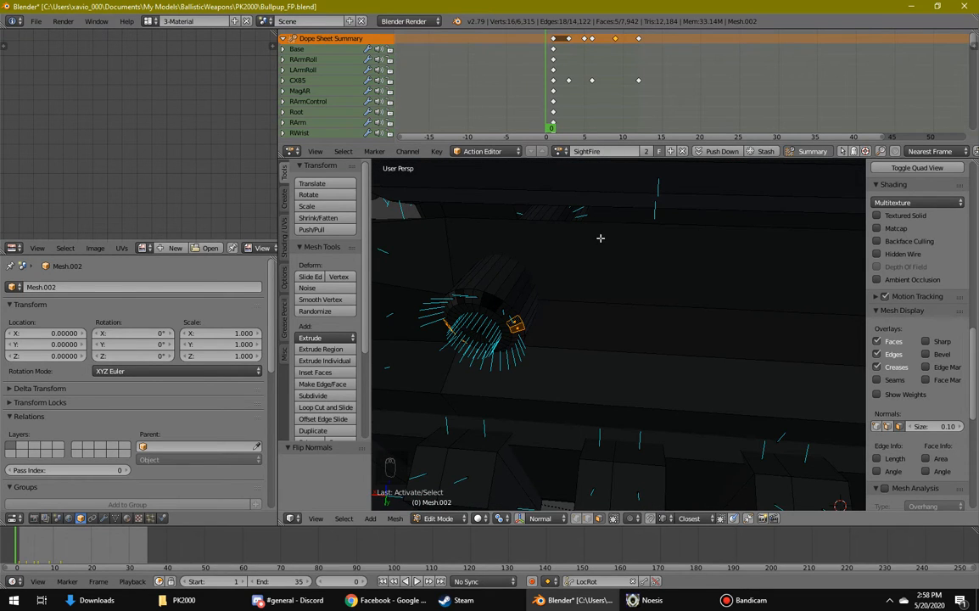
pyautogui.moveTo(456, 304); pyautogui.dragTo(552, 373)
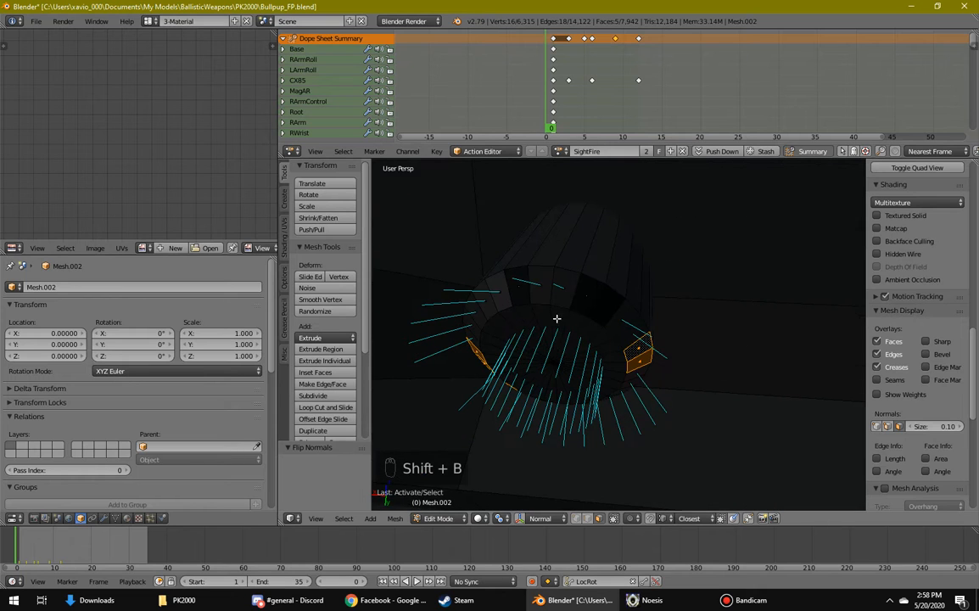
pyautogui.moveTo(570, 315); pyautogui.dragTo(514, 270, button='middle')
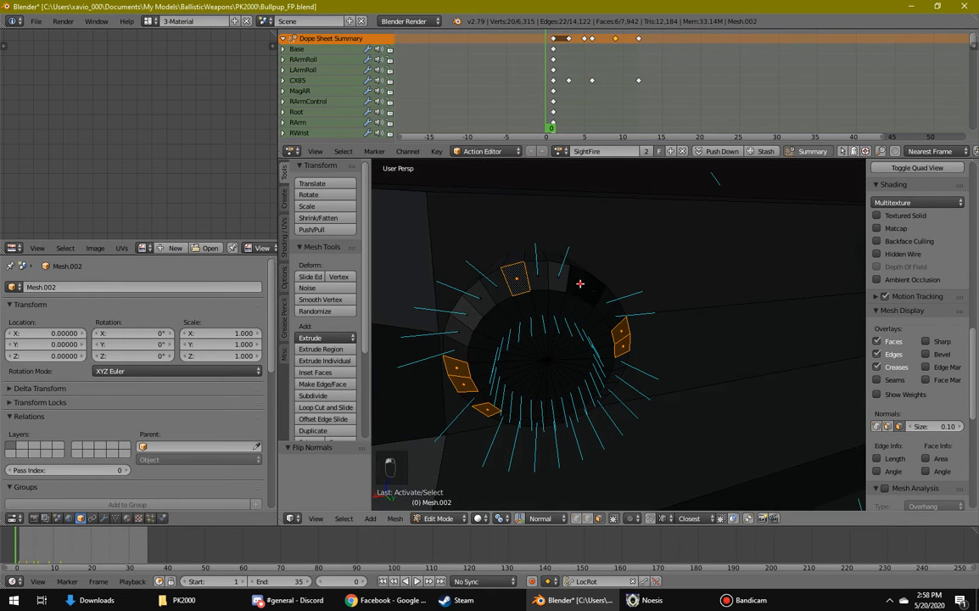
pyautogui.moveTo(559, 323)
pyautogui.mouseDown(button='middle')
pyautogui.moveTo(585, 299)
pyautogui.moveTo(641, 284)
pyautogui.moveTo(662, 262)
pyautogui.moveTo(542, 339)
pyautogui.moveTo(559, 339)
pyautogui.mouseUp(button='middle')
pyautogui.press('w')
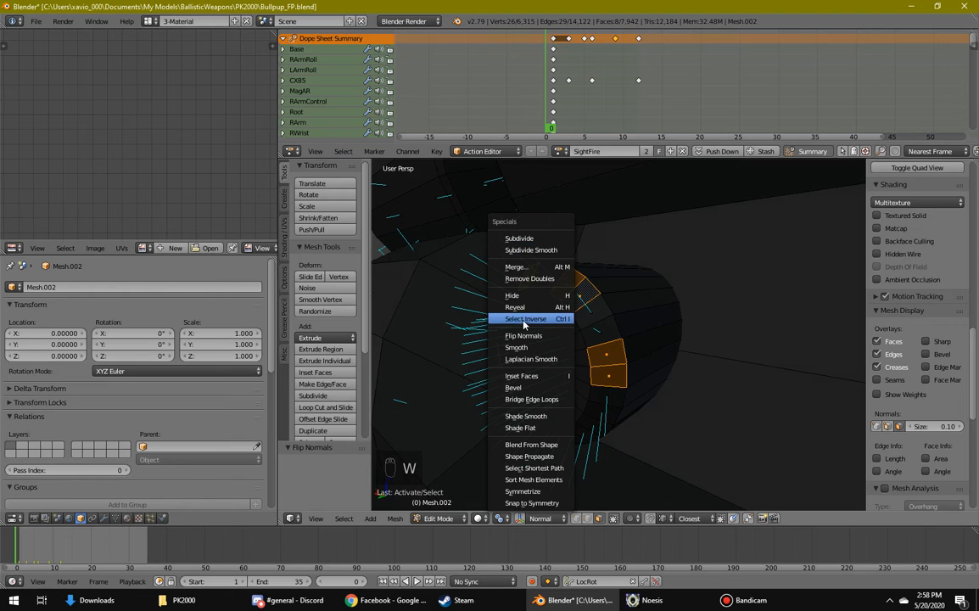
# Step: Hide linked pieces at the front of the rifle, including the collar around the barrel where it leaves the handguard
pyautogui.moveTo(482, 346); pyautogui.dragTo(663, 317, button='middle')
pyautogui.scroll(-9, 551, 365)
pyautogui.hotkey('ctrl', 'l')
pyautogui.press('h')
pyautogui.scroll(5, 724, 348)
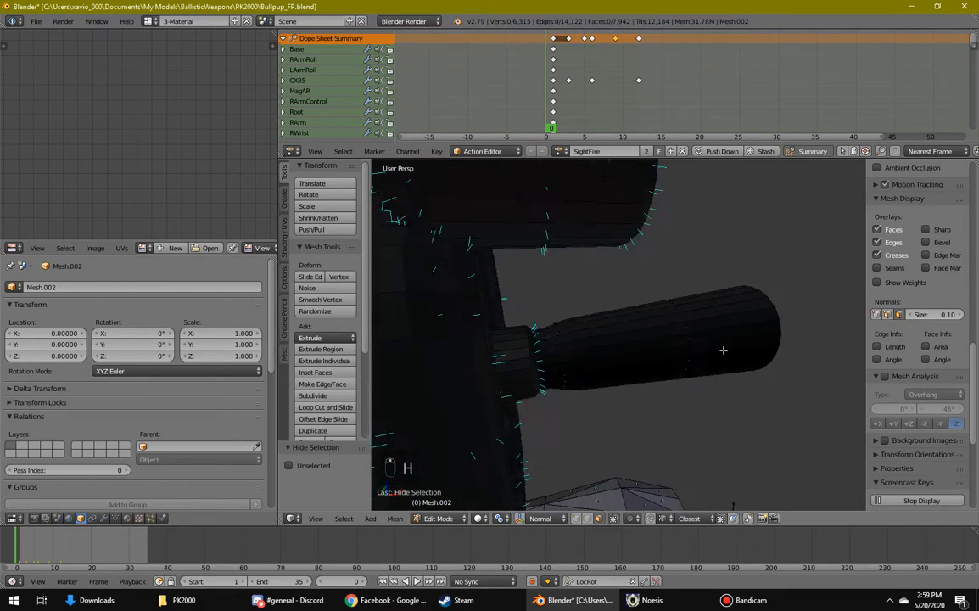
pyautogui.moveTo(624, 345); pyautogui.dragTo(594, 339, button='middle')
pyautogui.rightClick(597, 339)
pyautogui.hotkey('ctrl', 'l')
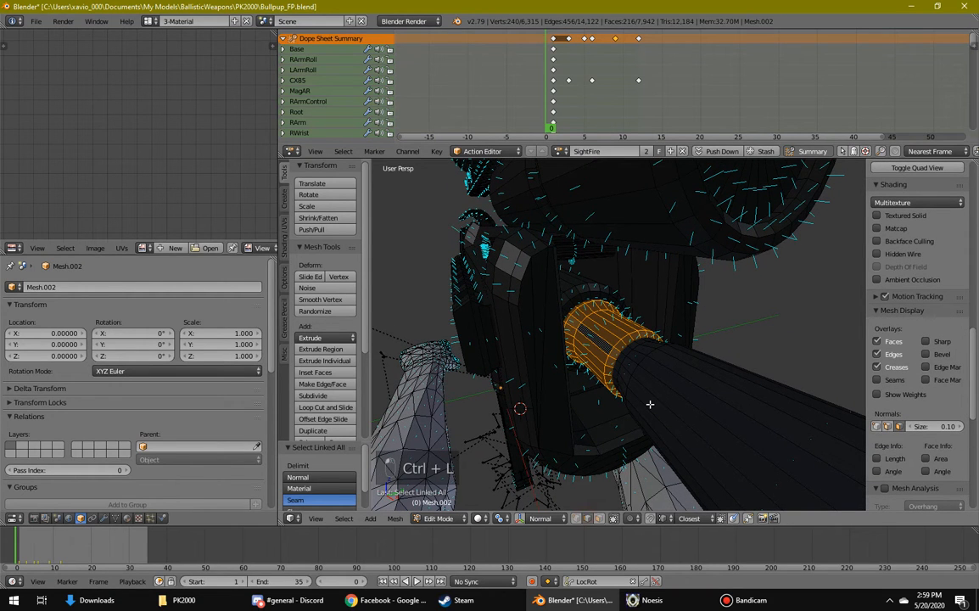
pyautogui.moveTo(775, 415); pyautogui.dragTo(712, 424, button='middle')
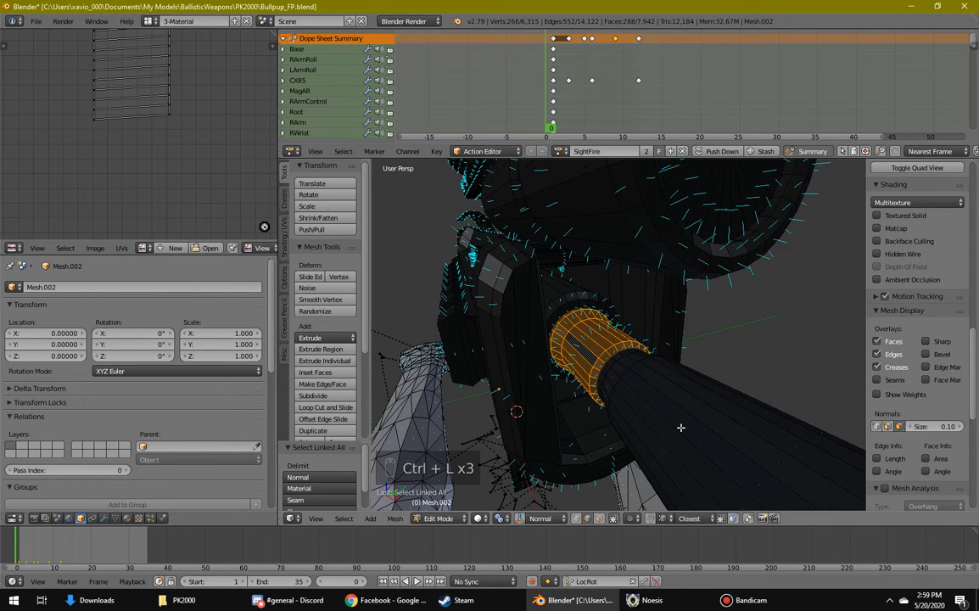
pyautogui.press('h')
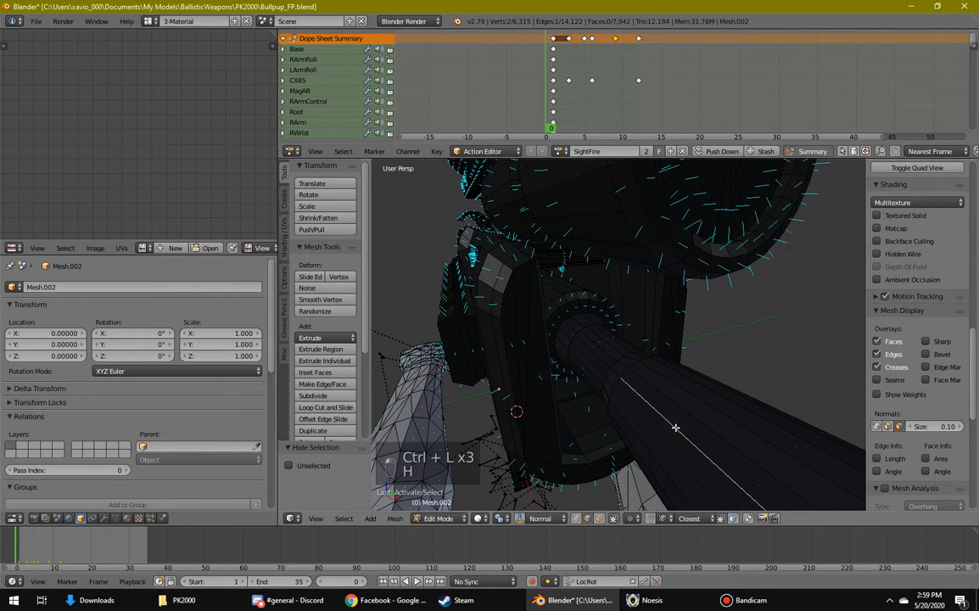
# Step: Hide the linked barrel piece and check the face normals inside the handguard's end opening
pyautogui.hotkey('ctrl', 'l')
pyautogui.press('h')
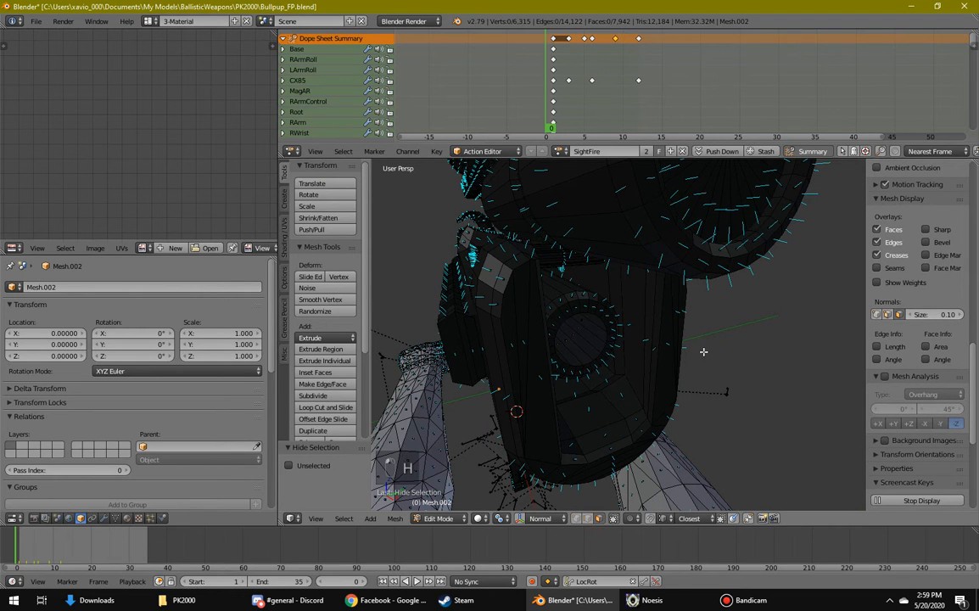
pyautogui.moveTo(703, 351); pyautogui.dragTo(648, 329, button='middle')
pyautogui.moveTo(705, 380); pyautogui.dragTo(638, 410, button='middle')
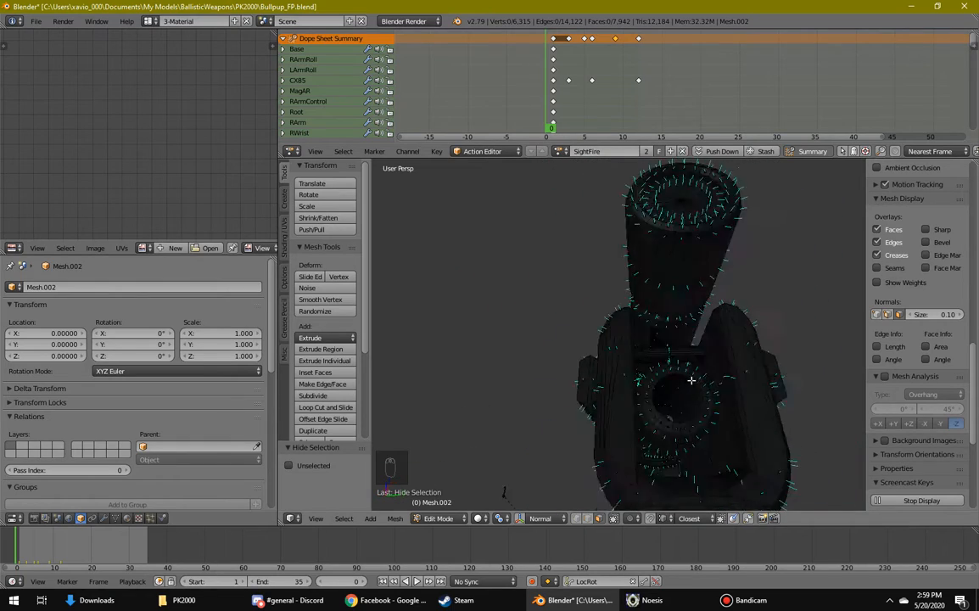
# Step: Isolate the scope's linked tube body to check its face normals, and reveal all hidden parts
pyautogui.moveTo(692, 380); pyautogui.dragTo(830, 435, button='middle')
pyautogui.moveTo(543, 371); pyautogui.dragTo(594, 504, button='middle')
pyautogui.rightClick(536, 298)
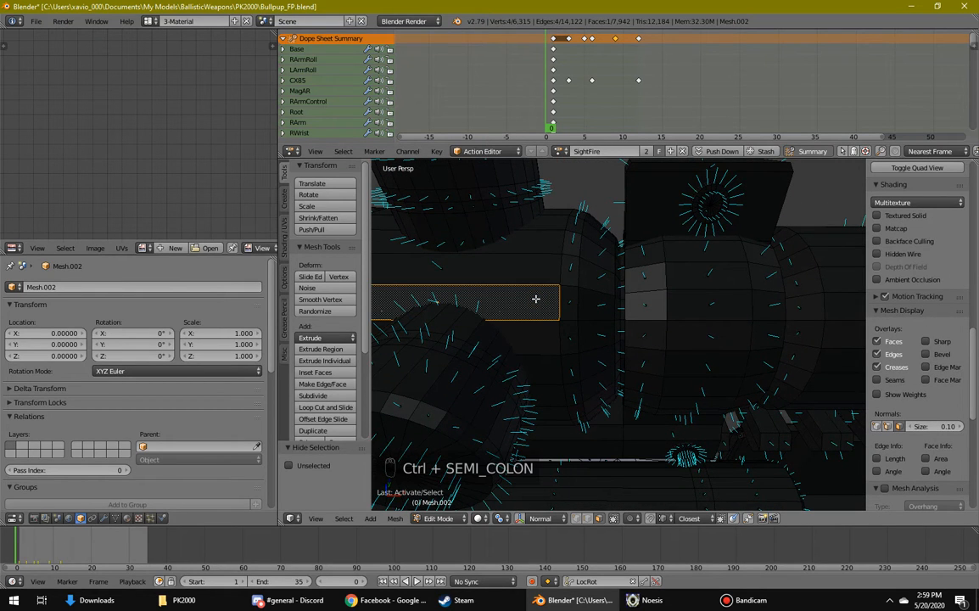
pyautogui.hotkey('ctrl', 'l')
pyautogui.hotkey('ctrl', 'l')
pyautogui.hotkey('shift', 'h')
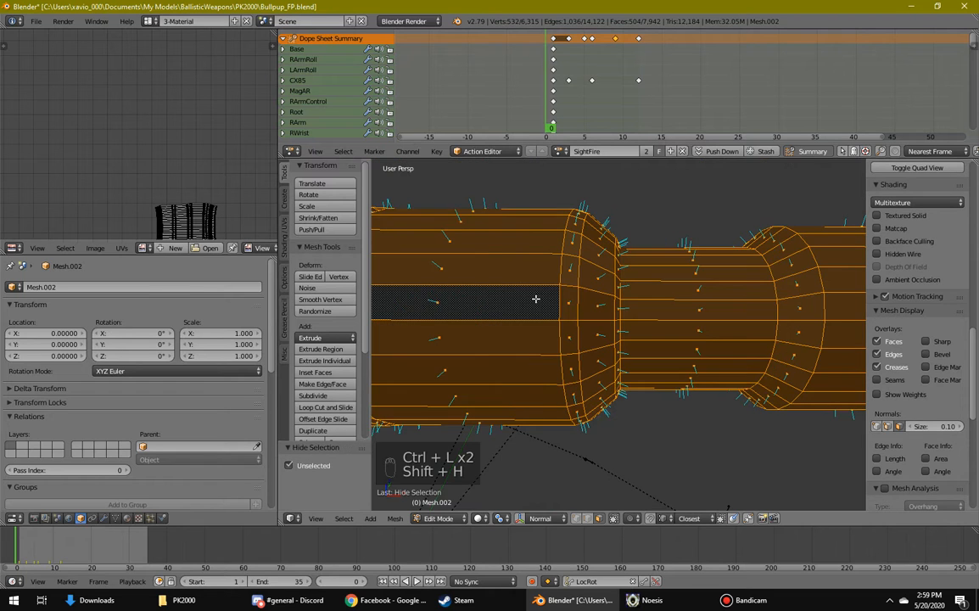
pyautogui.press('a')
pyautogui.moveTo(502, 284); pyautogui.dragTo(694, 374, button='middle')
pyautogui.hotkey('alt', 'h')
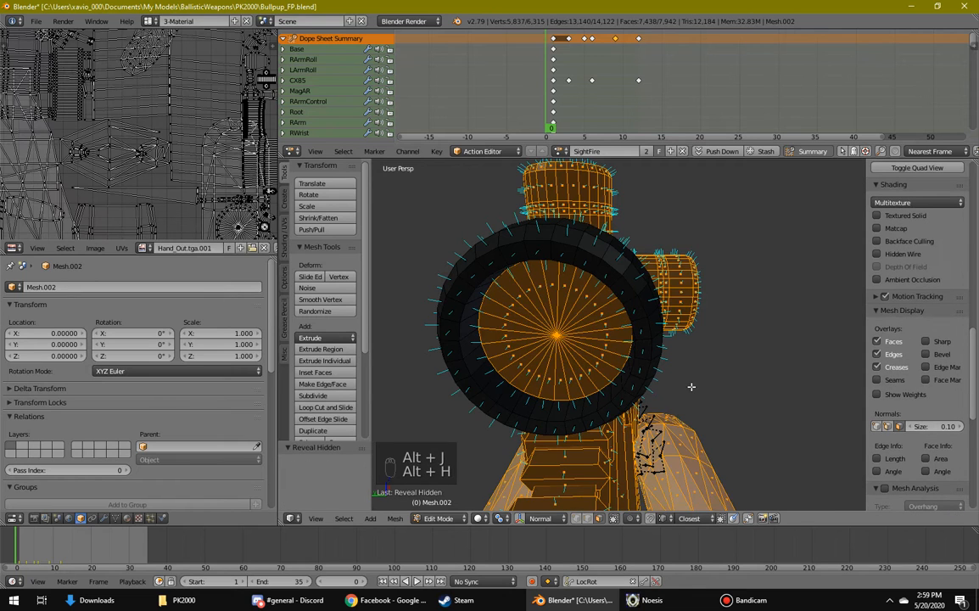
# Step: Isolate the round lens disc in the scope's end ring to check its normals, and reveal the rest of the mesh
pyautogui.press('a')
pyautogui.moveTo(570, 357); pyautogui.dragTo(642, 351, button='middle')
pyautogui.rightClick(596, 342)
pyautogui.hotkey('ctrl', 'l')
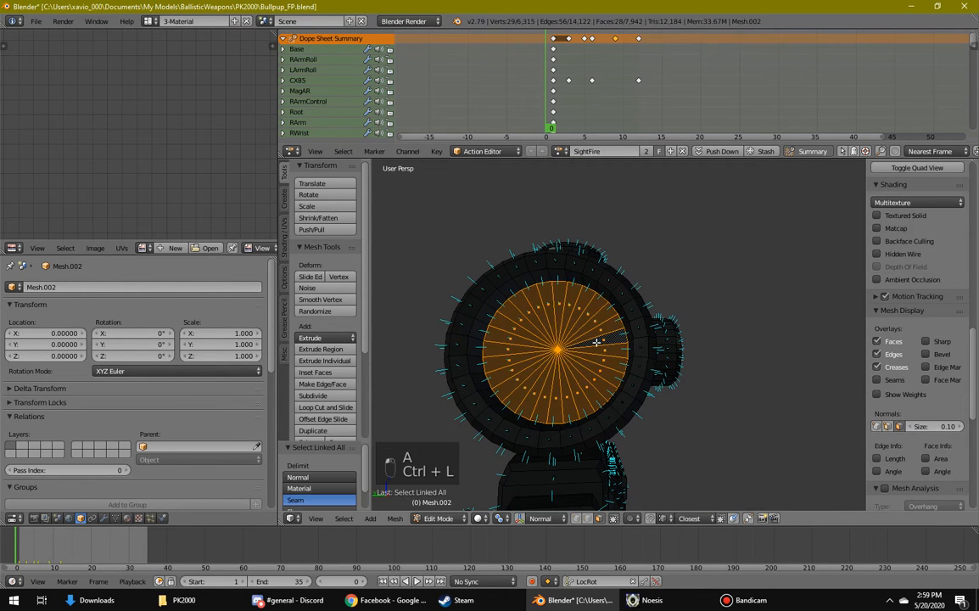
pyautogui.hotkey('shift', 'h')
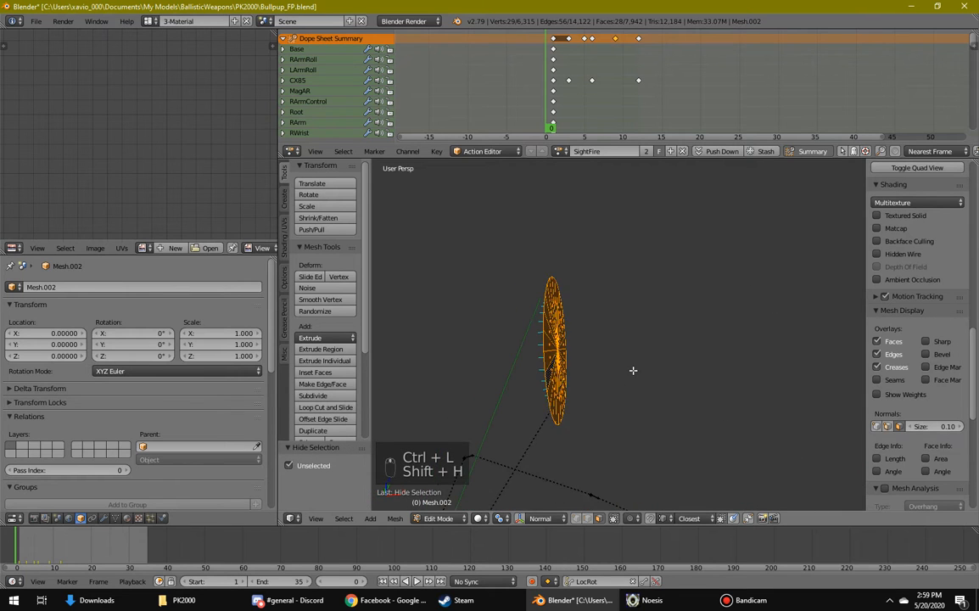
pyautogui.hotkey('alt', 'h')
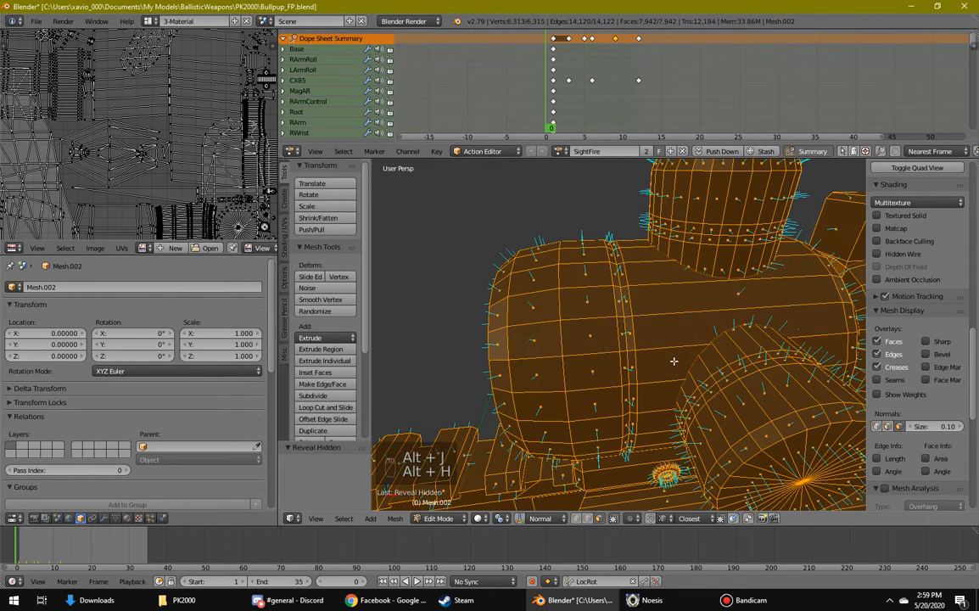
# Step: Clear the selection and hide the scope's linked tube body to expose the mount ring around it
pyautogui.press('a')
pyautogui.moveTo(580, 421); pyautogui.dragTo(603, 414, button='middle')
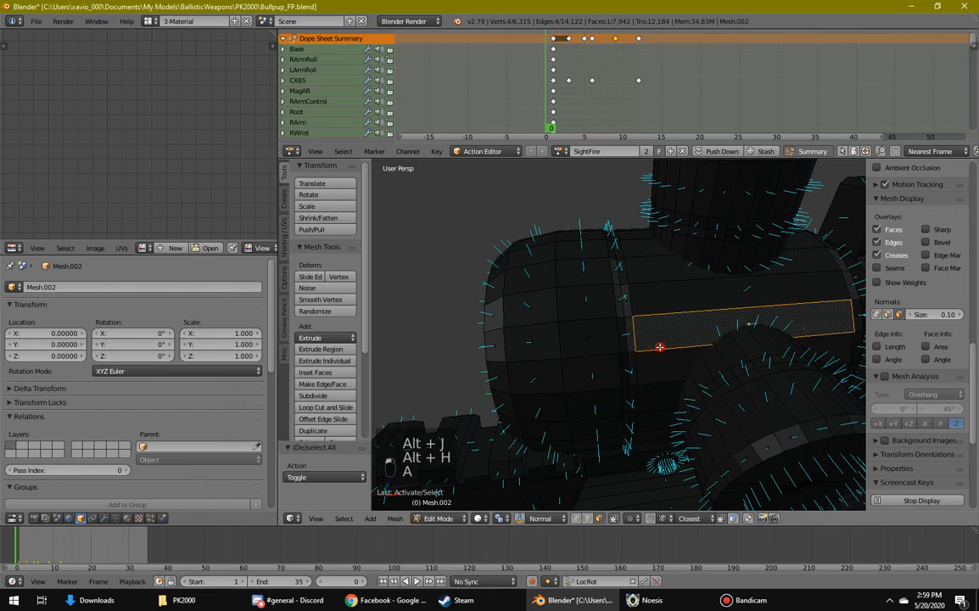
pyautogui.moveTo(659, 346)
pyautogui.mouseDown(button='middle')
pyautogui.moveTo(662, 286)
pyautogui.moveTo(703, 376)
pyautogui.moveTo(646, 406)
pyautogui.moveTo(464, 401)
pyautogui.moveTo(543, 323)
pyautogui.moveTo(463, 320)
pyautogui.moveTo(561, 322)
pyautogui.moveTo(615, 307)
pyautogui.mouseUp(button='middle')
pyautogui.hotkey('ctrl', 'l')
pyautogui.press('h')
pyautogui.scroll(2, 643, 230)
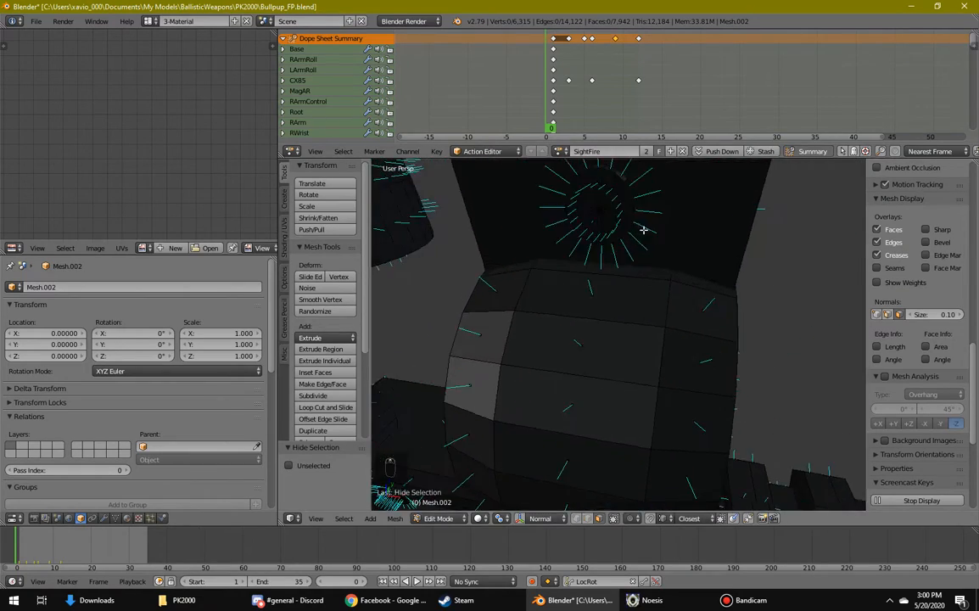
# Step: Hide the flat side face of the scope mount to check the faces behind it, and reveal all hidden geometry
pyautogui.rightClick(581, 209)
pyautogui.moveTo(592, 188); pyautogui.dragTo(658, 206, button='middle')
pyautogui.rightClick(675, 216)
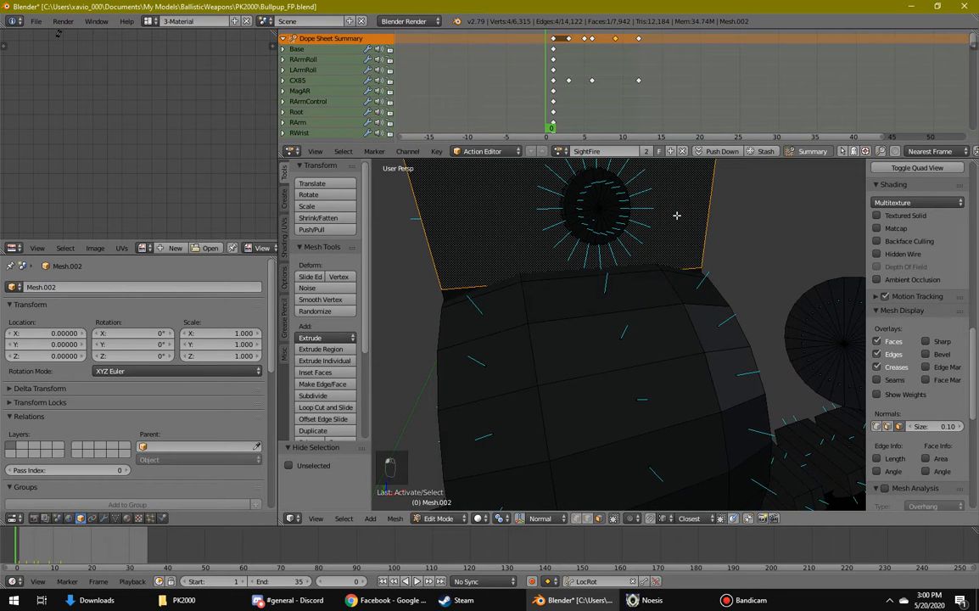
pyautogui.press('h')
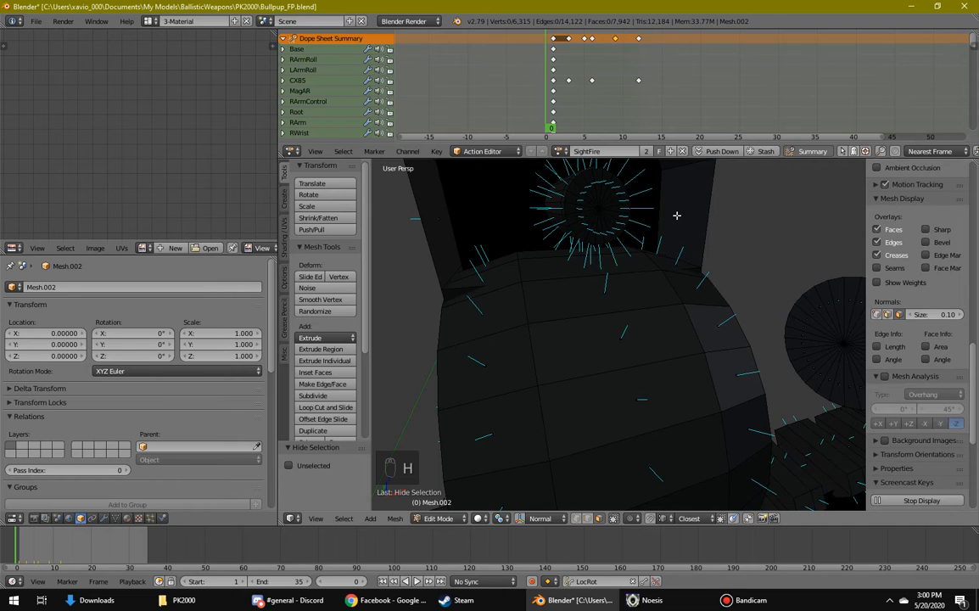
pyautogui.hotkey('alt', 'h')
# Step: Isolate the long linked body piece beneath the rail that carries the scope
pyautogui.moveTo(614, 280); pyautogui.dragTo(594, 509, button='middle')
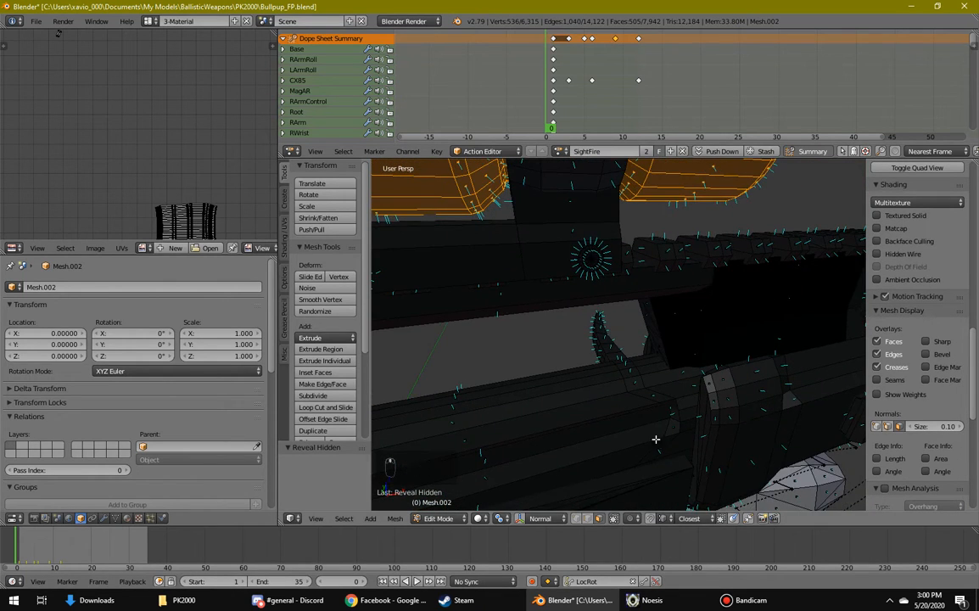
pyautogui.scroll(3, 636, 402)
pyautogui.moveTo(656, 439); pyautogui.dragTo(361, 397, button='middle')
pyautogui.scroll(-3, 360, 398)
pyautogui.scroll(-5, 525, 365)
pyautogui.moveTo(551, 357); pyautogui.dragTo(642, 353, button='middle')
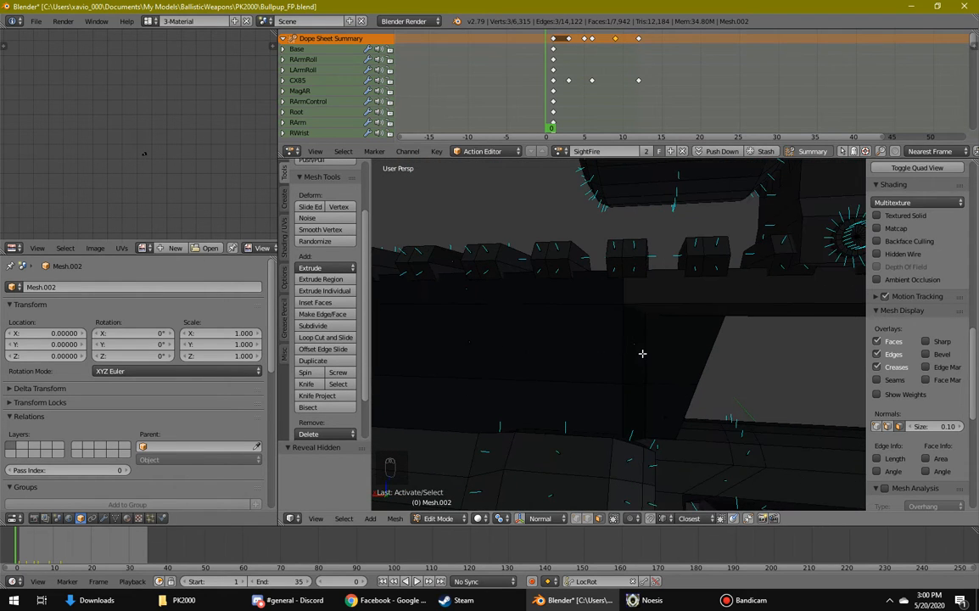
pyautogui.hotkey('ctrl', 'l')
pyautogui.hotkey('shift', 'h')
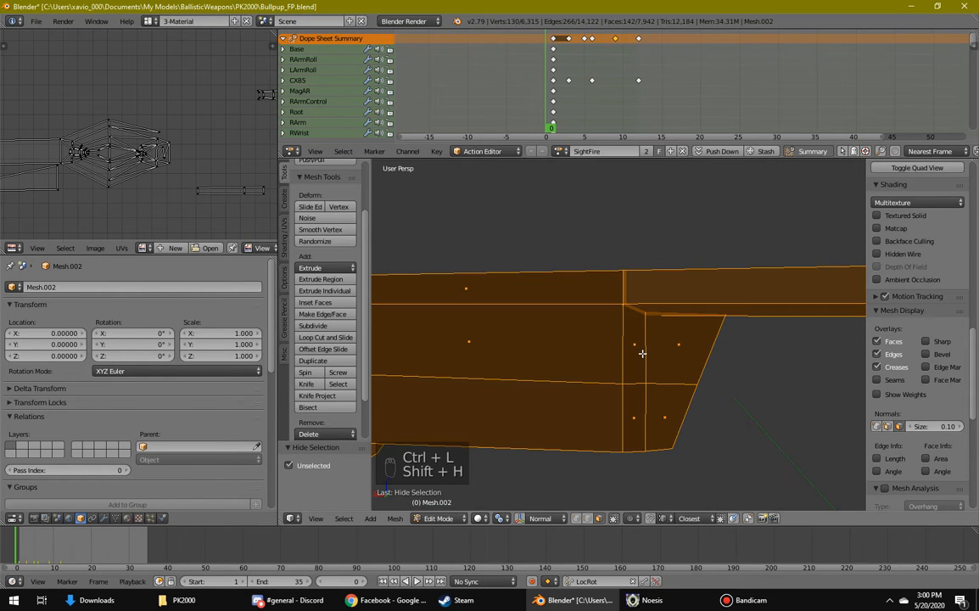
# Step: Select the inverted faces along one side and the angled end of the isolated piece's dark block
pyautogui.rightClick(660, 375)
pyautogui.moveTo(666, 382); pyautogui.dragTo(641, 363, button='middle')
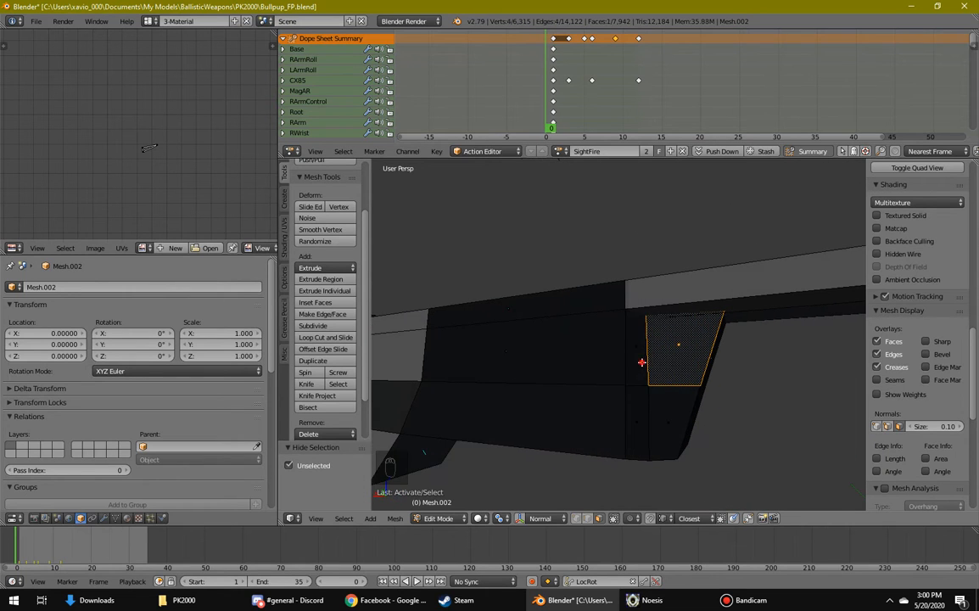
pyautogui.keyDown('shift'); pyautogui.moveTo(545, 328); pyautogui.dragTo(512, 379); pyautogui.keyUp('shift')
pyautogui.moveTo(533, 292)
pyautogui.mouseDown(button='middle')
pyautogui.moveTo(485, 331)
pyautogui.moveTo(507, 382)
pyautogui.moveTo(426, 398)
pyautogui.moveTo(465, 356)
pyautogui.moveTo(657, 301)
pyautogui.moveTo(619, 301)
pyautogui.moveTo(640, 312)
pyautogui.moveTo(624, 329)
pyautogui.moveTo(550, 299)
pyautogui.mouseUp(button='middle')
pyautogui.press('a')
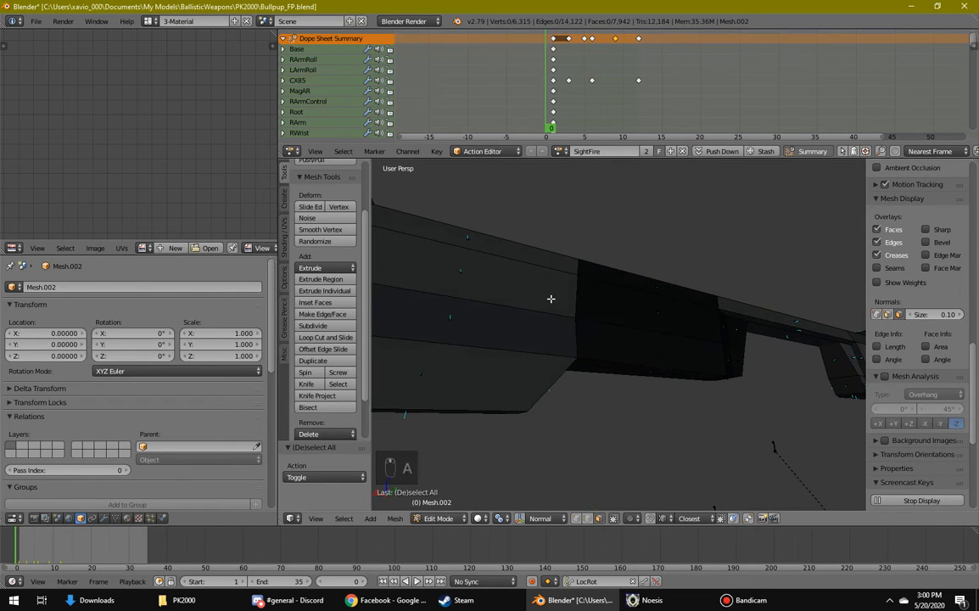
pyautogui.moveTo(648, 351); pyautogui.dragTo(667, 288, button='middle')
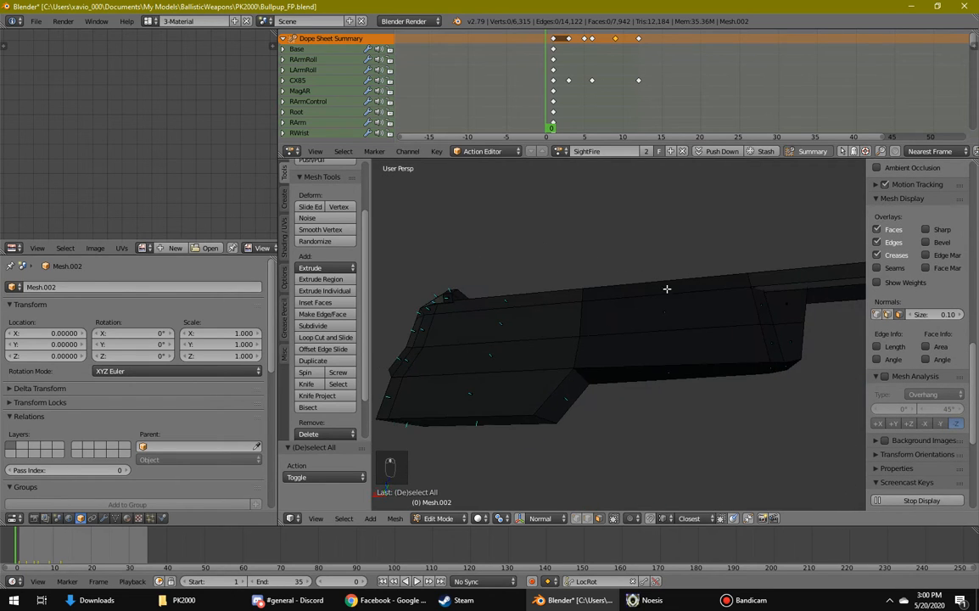
pyautogui.rightClick(668, 286)
pyautogui.keyDown('shift'); pyautogui.rightClick(677, 338); pyautogui.keyUp('shift')
pyautogui.keyDown('shift'); pyautogui.rightClick(677, 338); pyautogui.keyUp('shift')
pyautogui.keyDown('shift'); pyautogui.rightClick(672, 371); pyautogui.keyUp('shift')
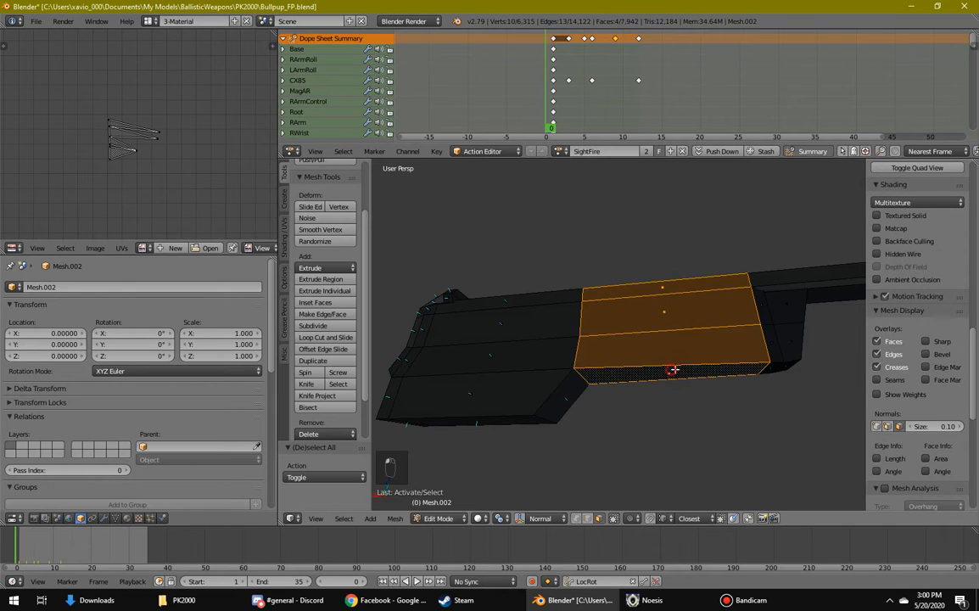
pyautogui.moveTo(694, 372); pyautogui.dragTo(742, 371, button='middle')
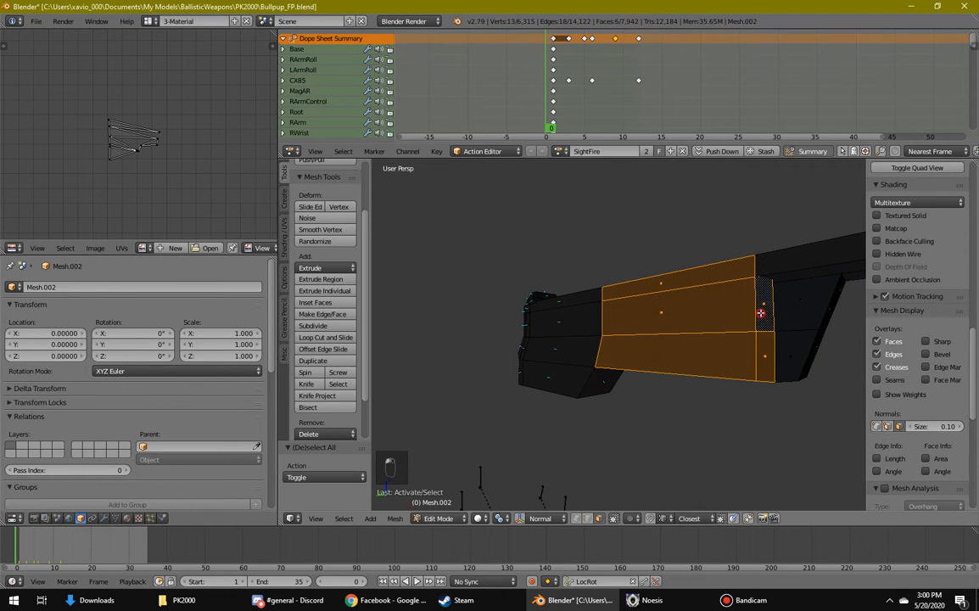
pyautogui.moveTo(798, 353); pyautogui.dragTo(689, 350, button='middle')
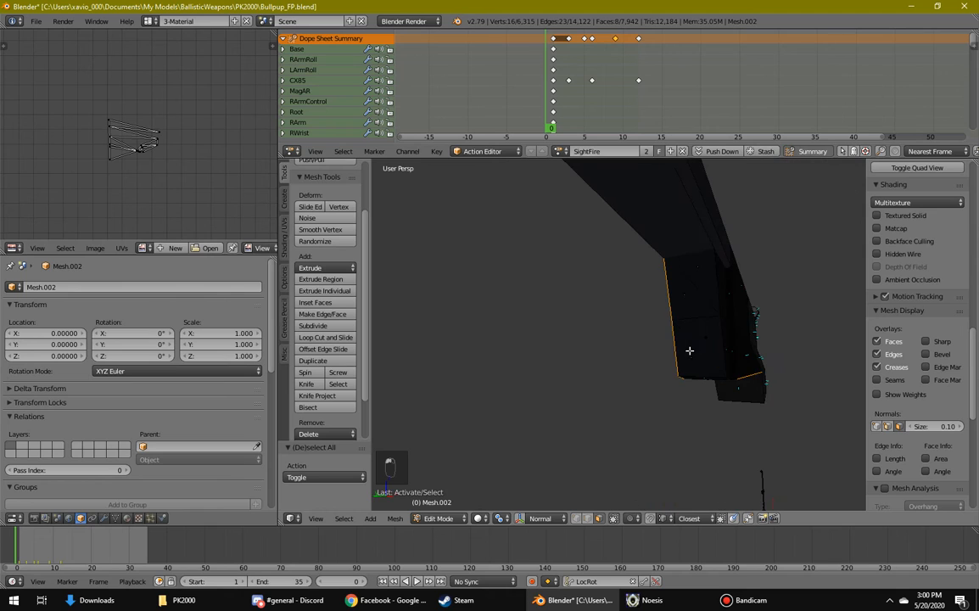
# Step: Add the inverted faces on the block's opposite side and underside to the selection and flip the normals of all selected faces
pyautogui.moveTo(750, 348); pyautogui.dragTo(661, 351, button='middle')
pyautogui.keyDown('shift'); pyautogui.rightClick(721, 349); pyautogui.keyUp('shift')
pyautogui.keyDown('shift'); pyautogui.rightClick(628, 312); pyautogui.keyUp('shift')
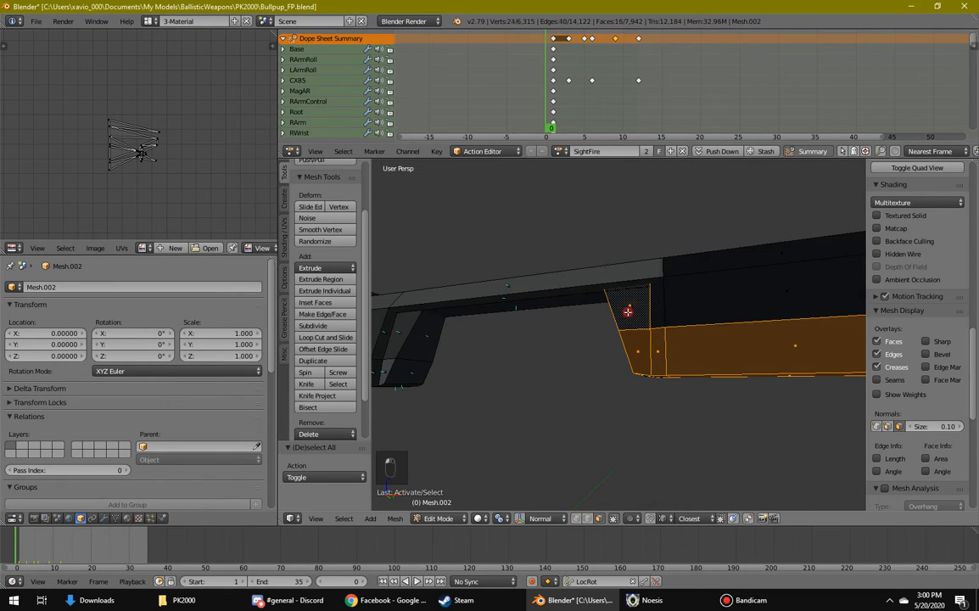
pyautogui.keyDown('shift'); pyautogui.rightClick(703, 306); pyautogui.keyUp('shift')
pyautogui.keyDown('shift'); pyautogui.rightClick(707, 264); pyautogui.keyUp('shift')
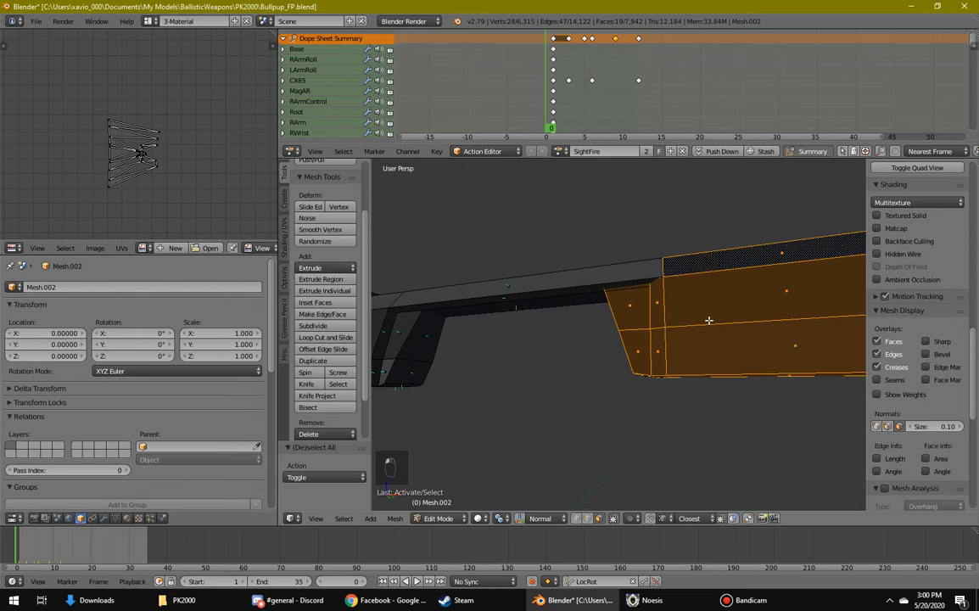
pyautogui.moveTo(707, 320); pyautogui.dragTo(712, 271, button='middle')
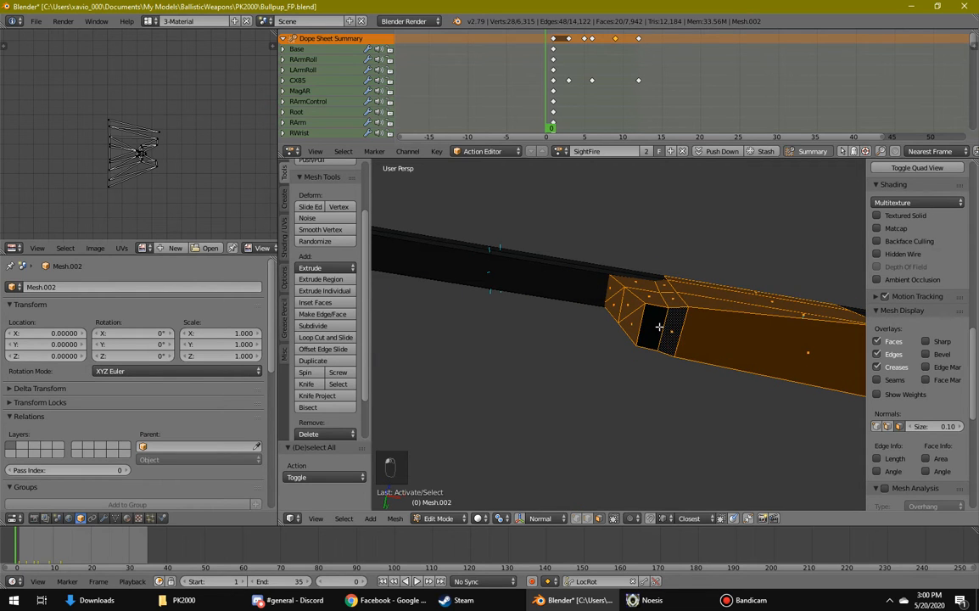
pyautogui.moveTo(760, 310); pyautogui.dragTo(624, 335, button='middle')
pyautogui.press('w')
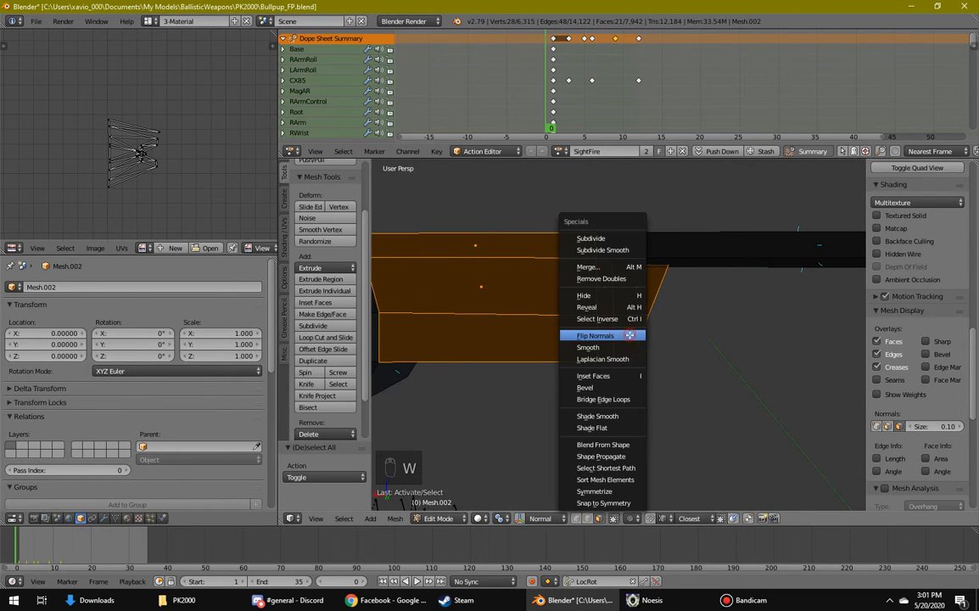
pyautogui.click(629, 335)
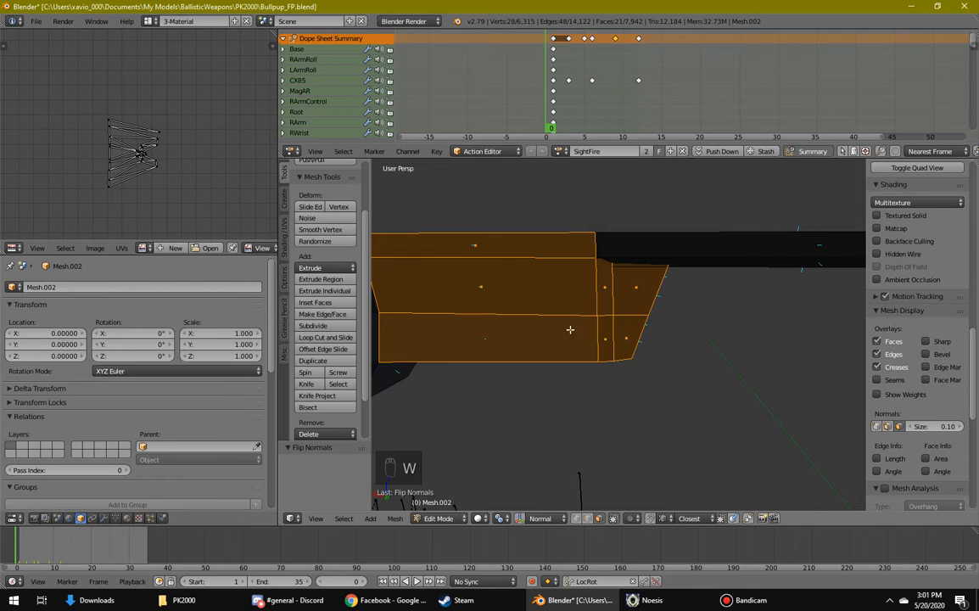
# Step: Check the remaining normals around the isolated piece and reveal all hidden parts of the mesh
pyautogui.moveTo(570, 329); pyautogui.dragTo(545, 272, button='middle')
pyautogui.rightClick(658, 260)
pyautogui.moveTo(666, 273); pyautogui.dragTo(619, 241, button='middle')
pyautogui.moveTo(585, 317); pyautogui.dragTo(603, 131, button='middle')
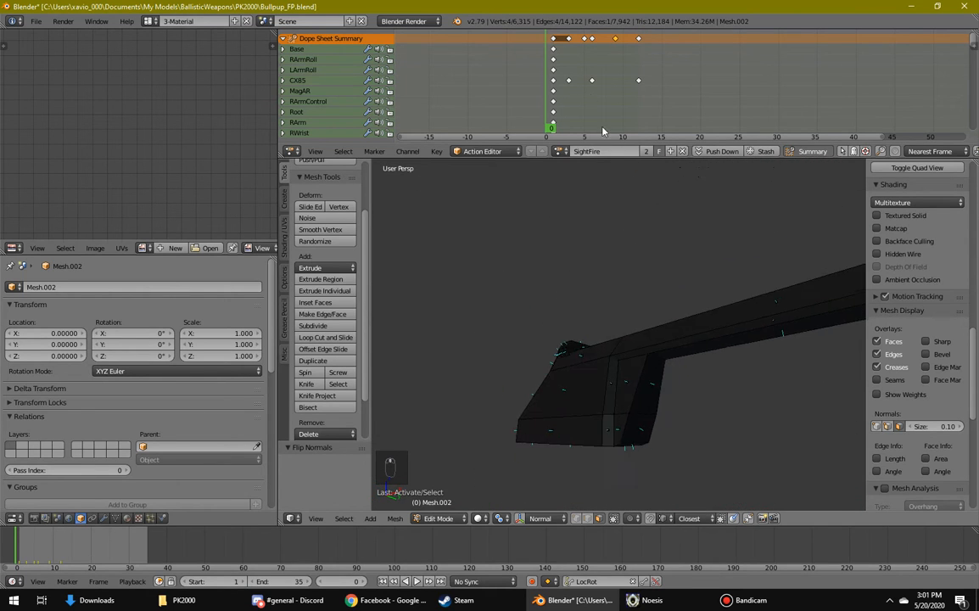
pyautogui.moveTo(572, 347); pyautogui.dragTo(773, 351, button='middle')
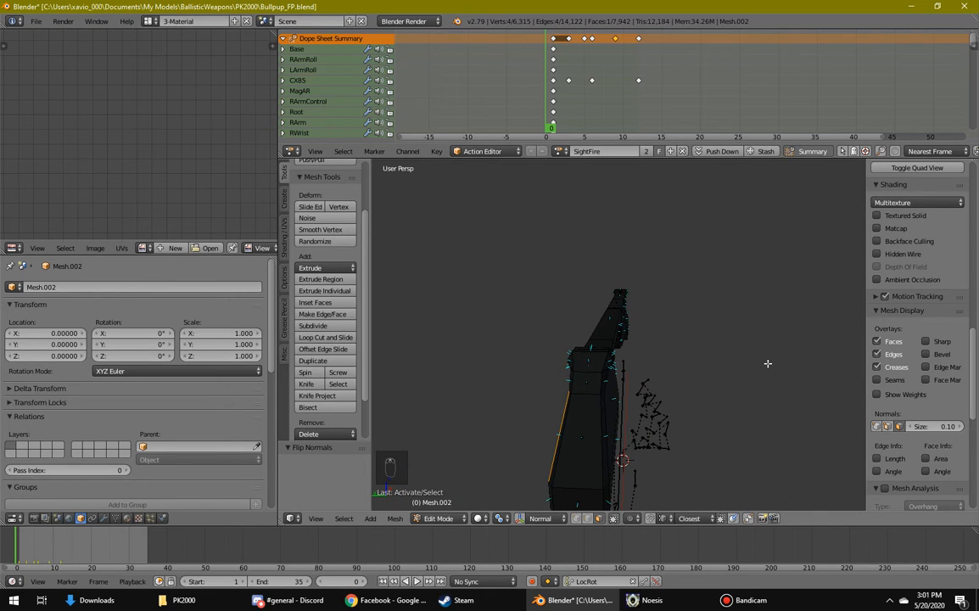
pyautogui.hotkey('alt', 'h')
# Step: Isolate the long rounded tube along the rifle's side and flip the normals of all its faces
pyautogui.moveTo(702, 313); pyautogui.dragTo(586, 365, button='middle')
pyautogui.scroll(3, 592, 416)
pyautogui.press('a')
pyautogui.keyDown('shift'); pyautogui.moveTo(592, 417); pyautogui.dragTo(540, 314, button='middle'); pyautogui.keyUp('shift')
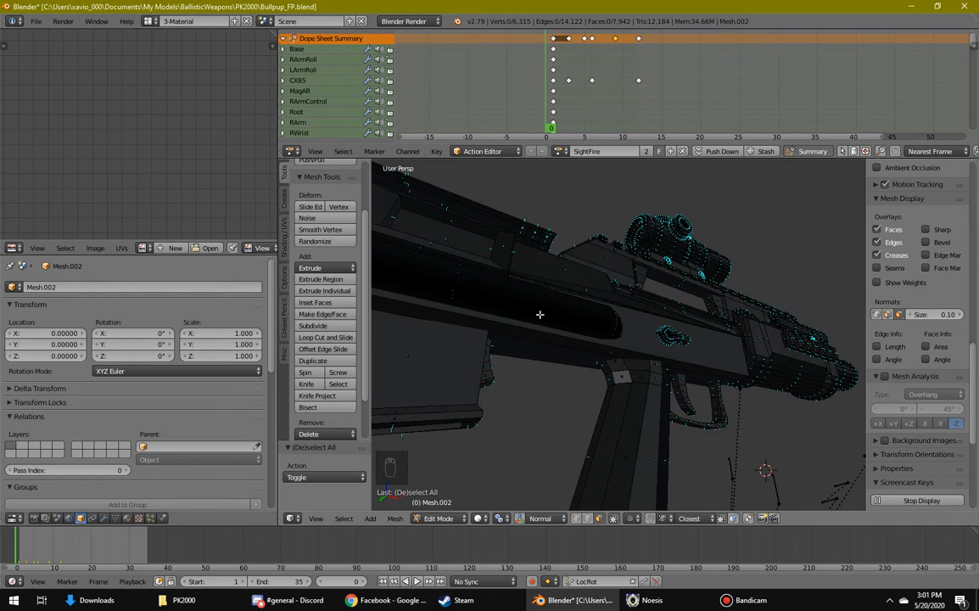
pyautogui.rightClick(458, 271)
pyautogui.moveTo(461, 270); pyautogui.dragTo(520, 278, button='middle')
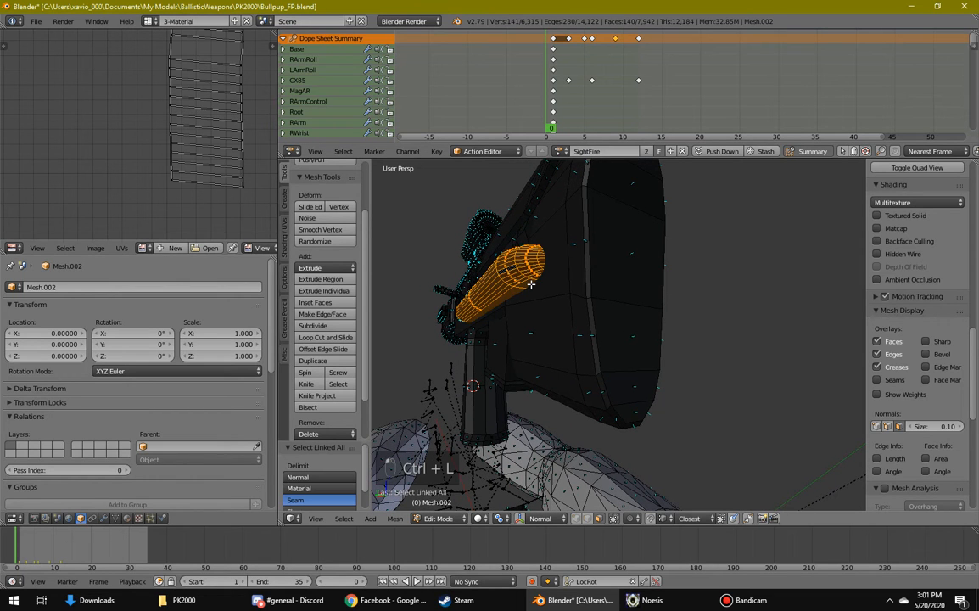
pyautogui.moveTo(531, 284); pyautogui.dragTo(632, 321, button='middle')
pyautogui.hotkey('shift', 'h')
pyautogui.press('w')
pyautogui.click(625, 317)
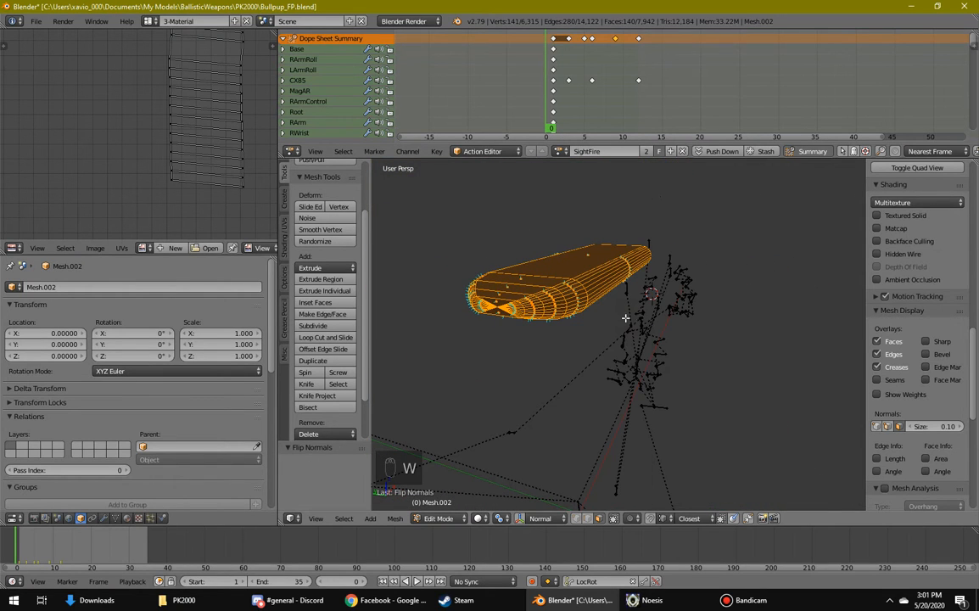
# Step: Check the flipped tube, reveal all hidden parts of the mesh and clear the selection
pyautogui.press('a')
pyautogui.moveTo(524, 341); pyautogui.dragTo(725, 348, button='middle')
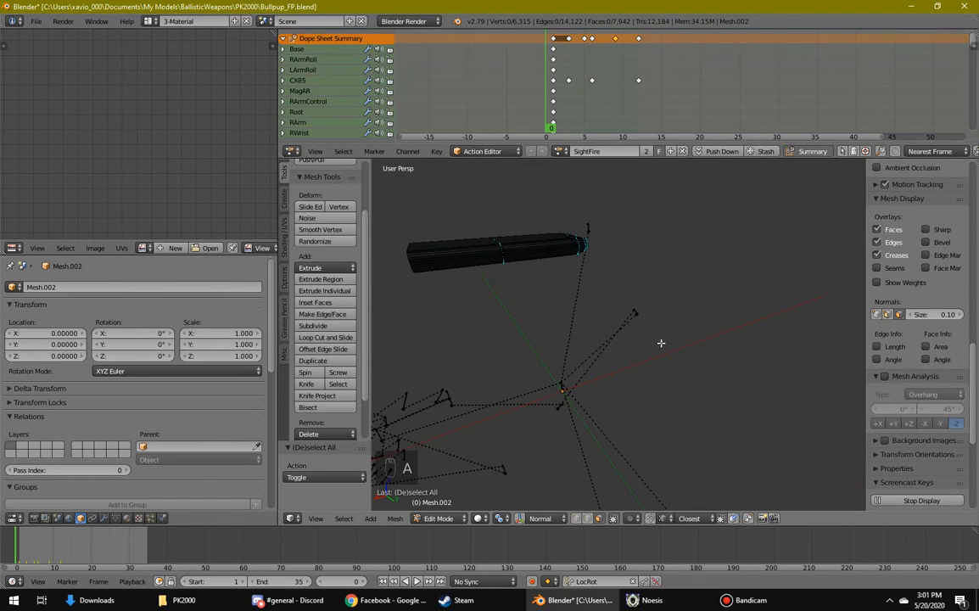
pyautogui.hotkey('alt', 'h')
pyautogui.scroll(6, 454, 326)
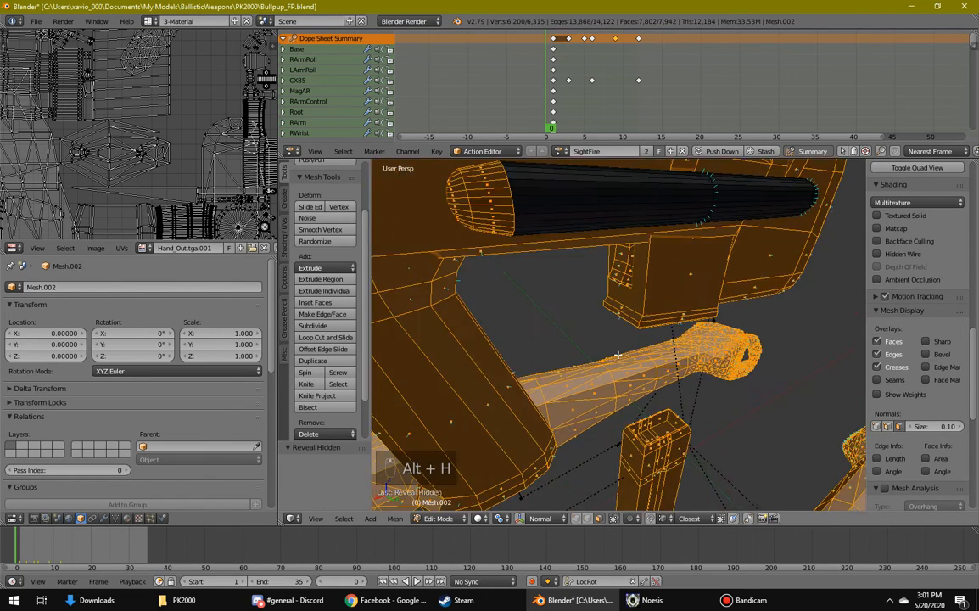
pyautogui.press('a')
# Step: Isolate the tapered linked cap at the end of the long side tube and flip its normals
pyautogui.moveTo(534, 304); pyautogui.dragTo(551, 297, button='middle')
pyautogui.rightClick(567, 273)
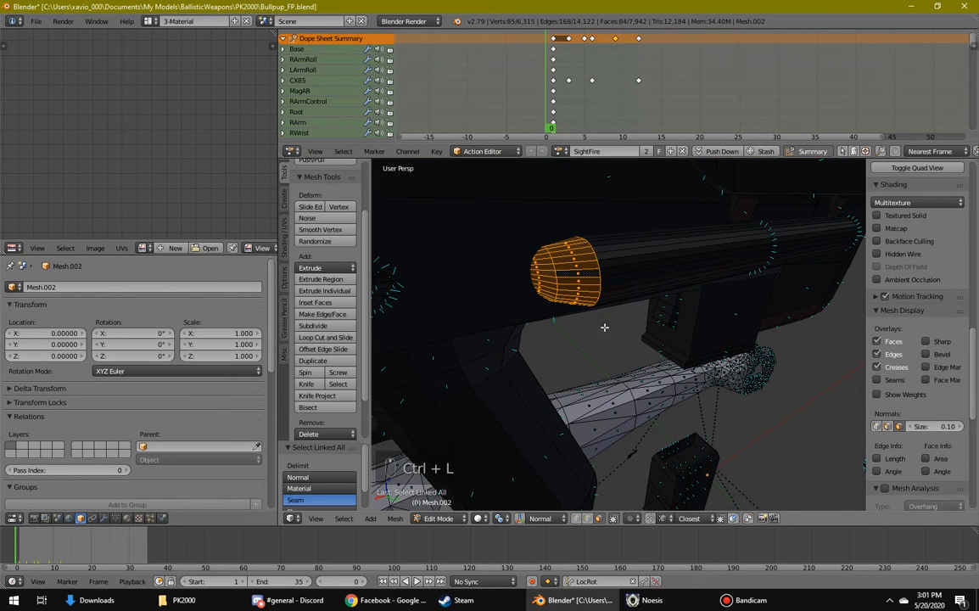
pyautogui.moveTo(604, 327); pyautogui.dragTo(640, 306, button='middle')
pyautogui.hotkey('shift', 'h')
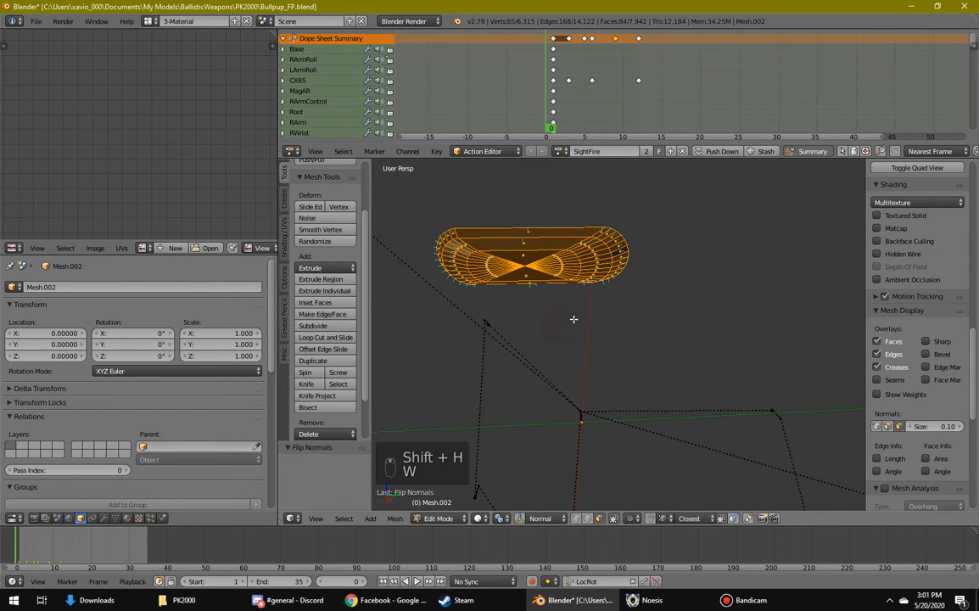
# Step: Reveal all hidden parts of the rifle mesh around the flipped tube cap and clear the selection
pyautogui.hotkey('alt', 'h')
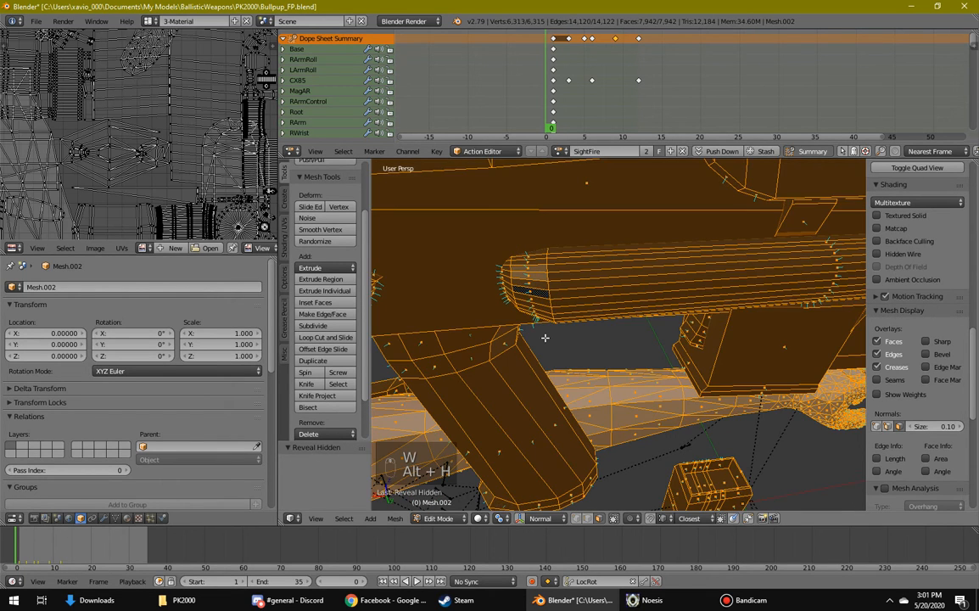
pyautogui.press('a')
pyautogui.moveTo(545, 338); pyautogui.dragTo(619, 291, button='middle')
pyautogui.moveTo(583, 349); pyautogui.dragTo(498, 333, button='middle')
# Step: Inspect the face normals on the rectangular magazine block under the rifle's rear, then clear the selection
pyautogui.moveTo(548, 299); pyautogui.dragTo(635, 400)
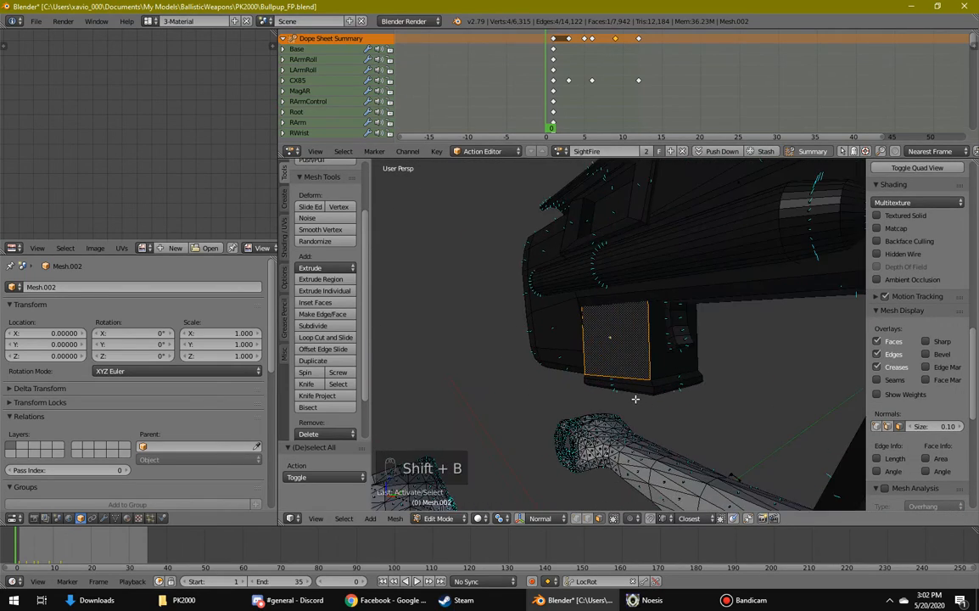
pyautogui.moveTo(636, 400); pyautogui.dragTo(708, 354, button='middle')
pyautogui.press('a')
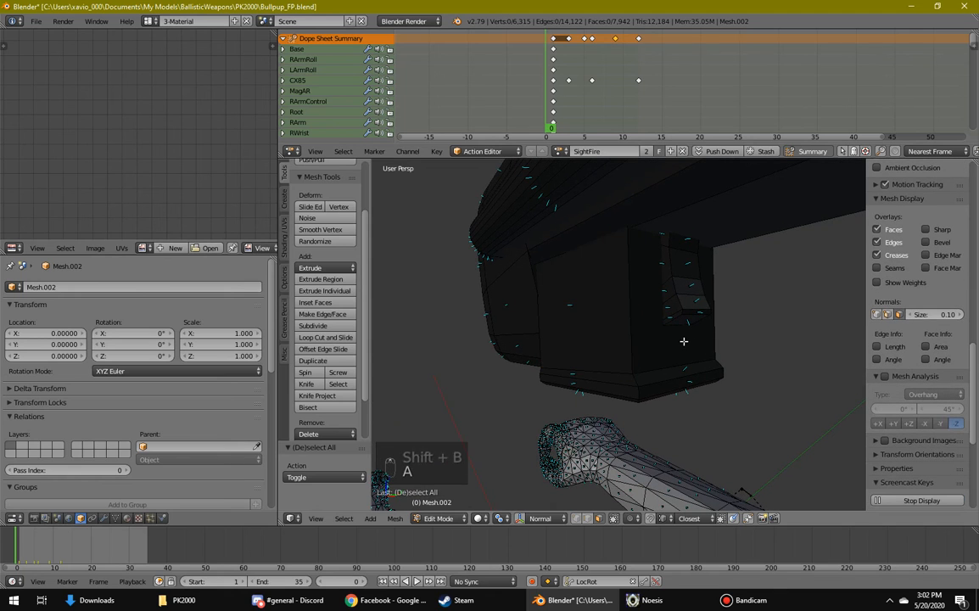
pyautogui.rightClick(684, 341)
pyautogui.moveTo(594, 343); pyautogui.dragTo(667, 352, button='middle')
pyautogui.press('a')
# Step: Finish editing the rifle mesh and return it to Object Mode
pyautogui.scroll(-3, 663, 353)
pyautogui.scroll(-5, 663, 354)
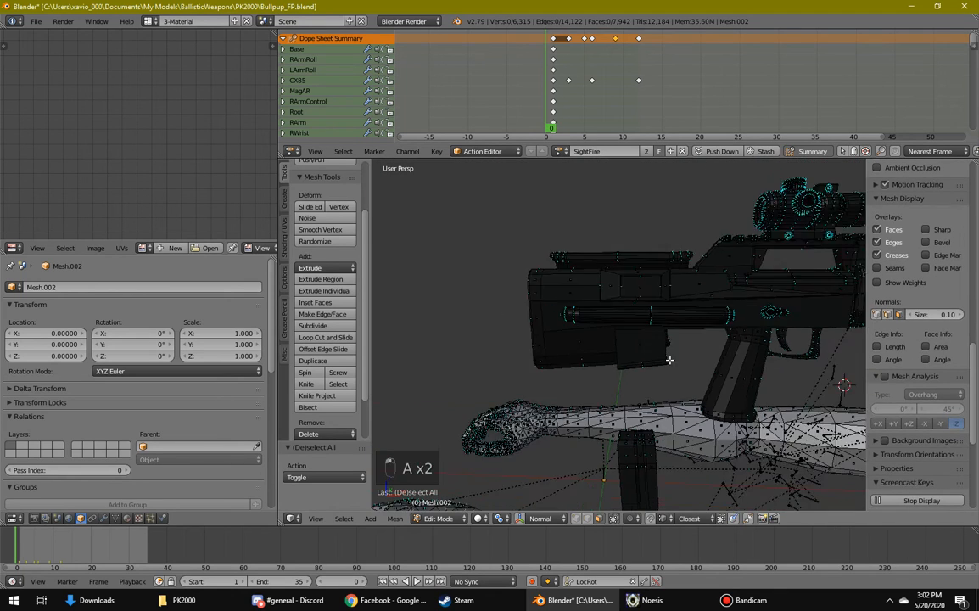
pyautogui.press('Tab')
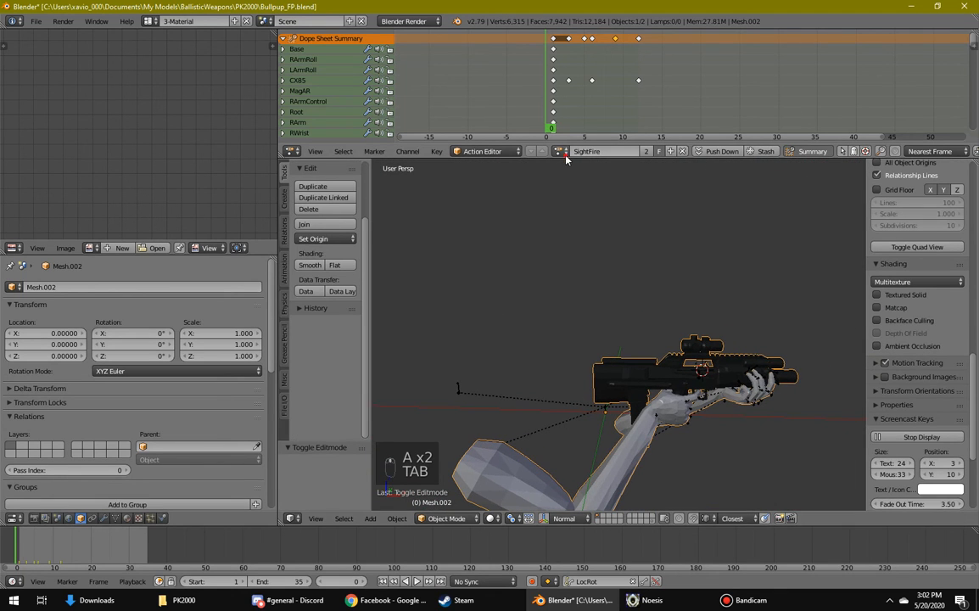
pyautogui.click(561, 151)
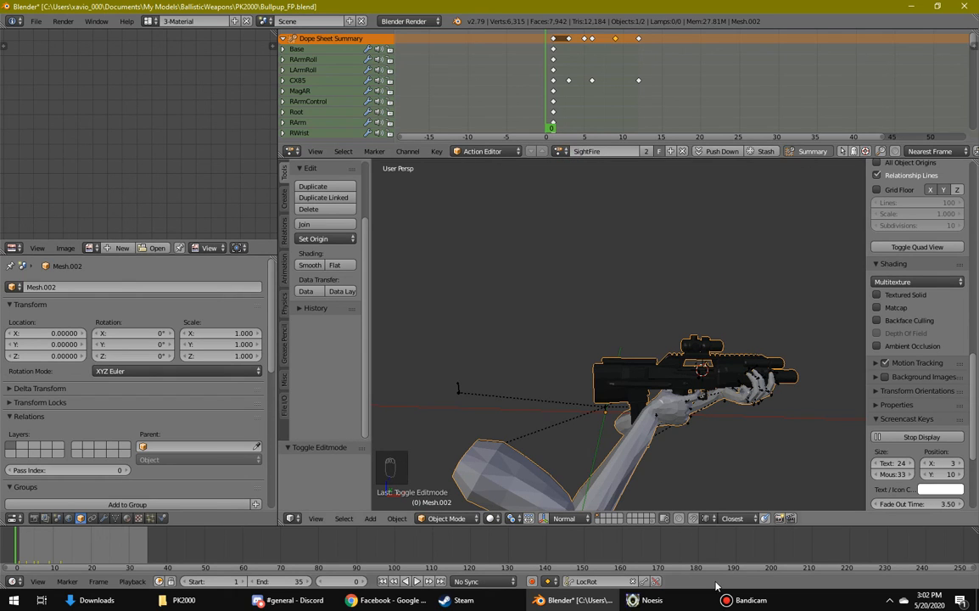